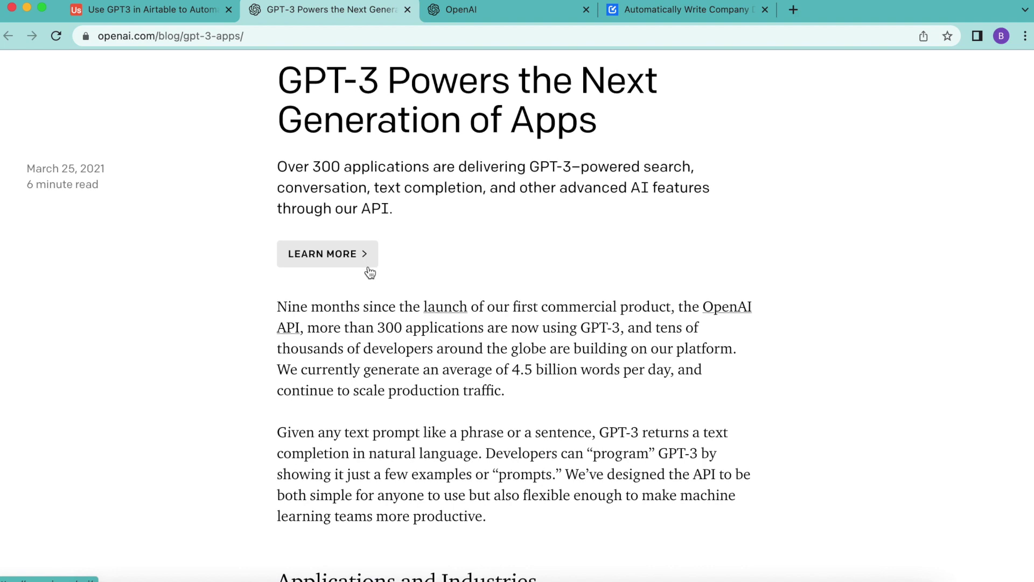
- Look over the OpenAI article on GPT-3 powered apps and the OpenAI homepage
scroll(370, 272, "down", 5)
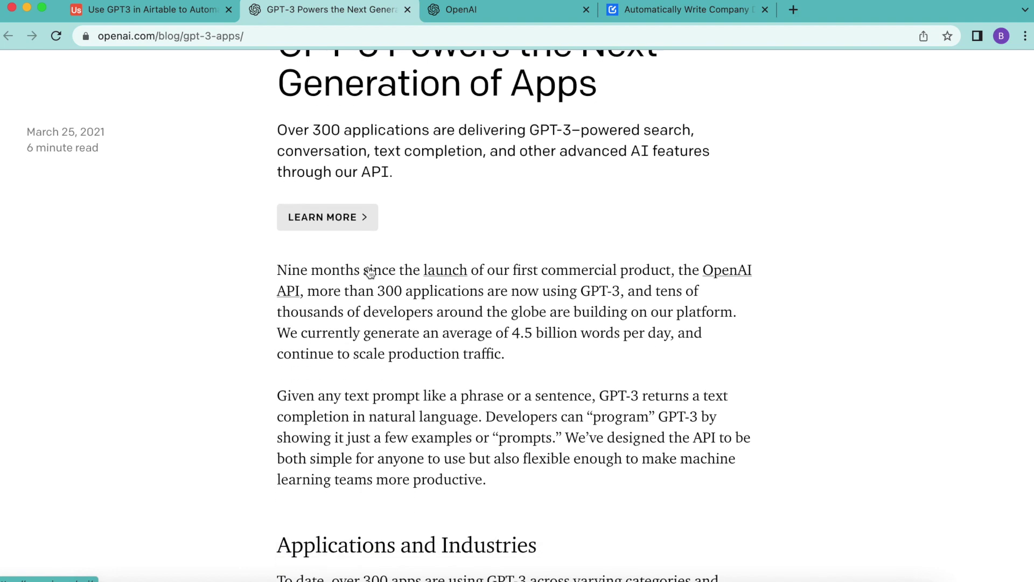
scroll(370, 273, "up", 8)
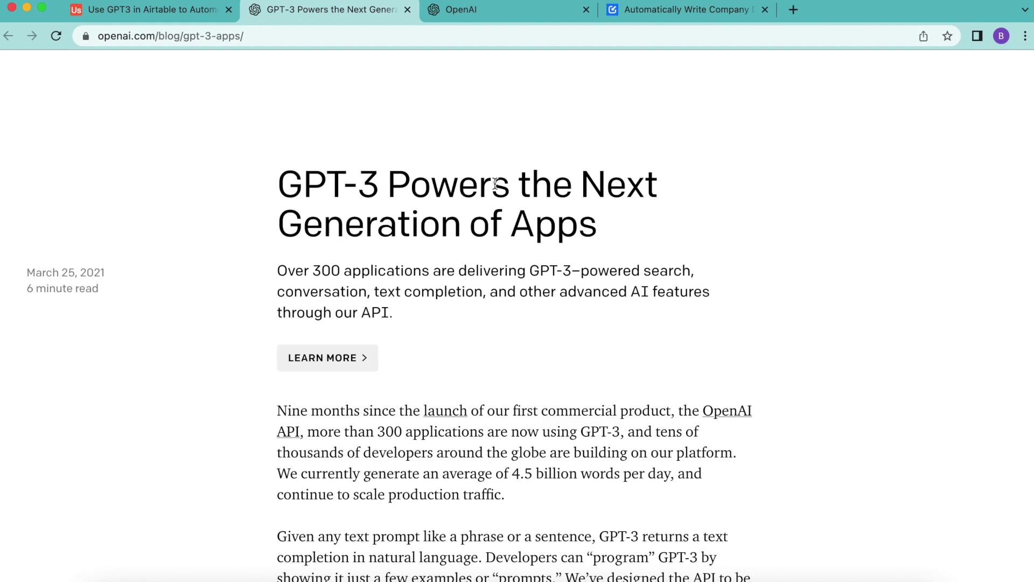
left_click(509, 15)
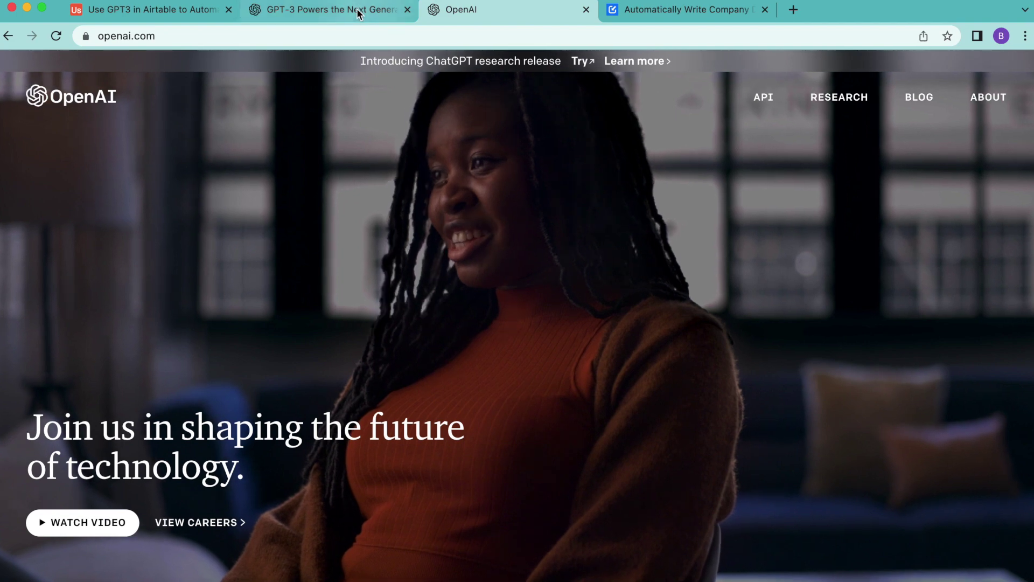
left_click(358, 13)
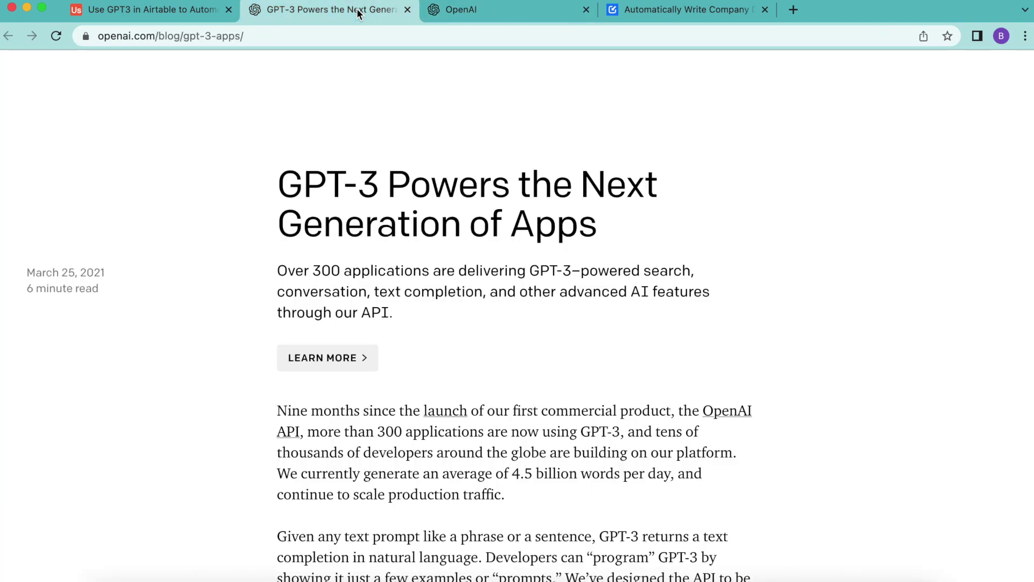
- In the Airtable base, rename Table 1 to Companies and enter the names Apple, Netflix, Microsoft and Disney as records
left_click(172, 12)
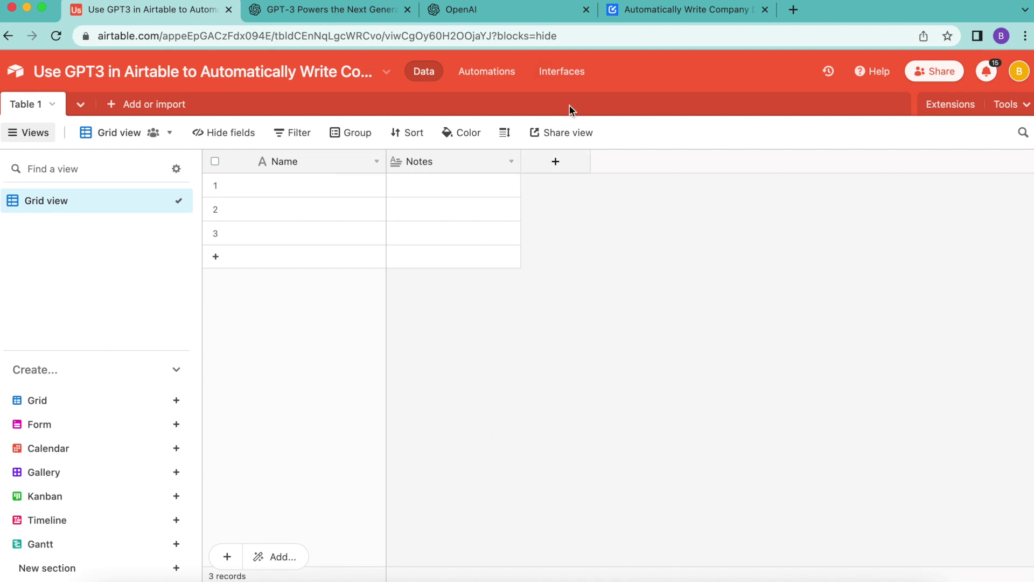
double_click(36, 108)
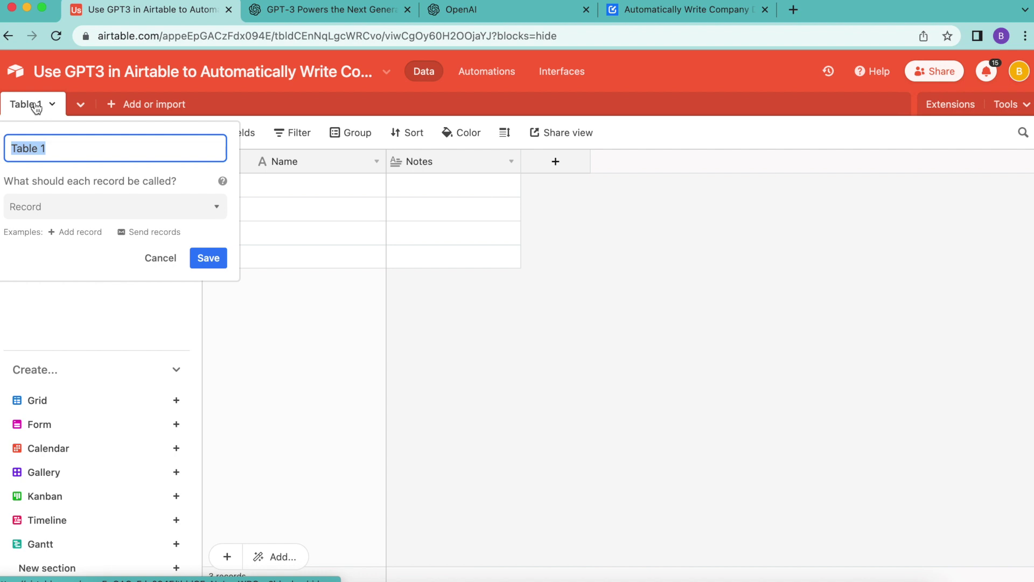
type("Companies")
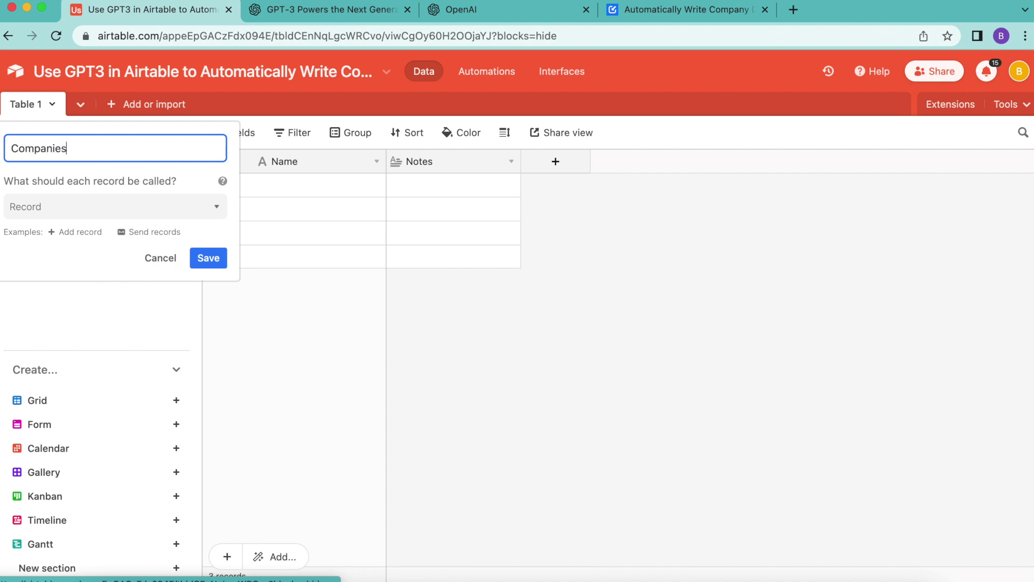
left_click(210, 259)
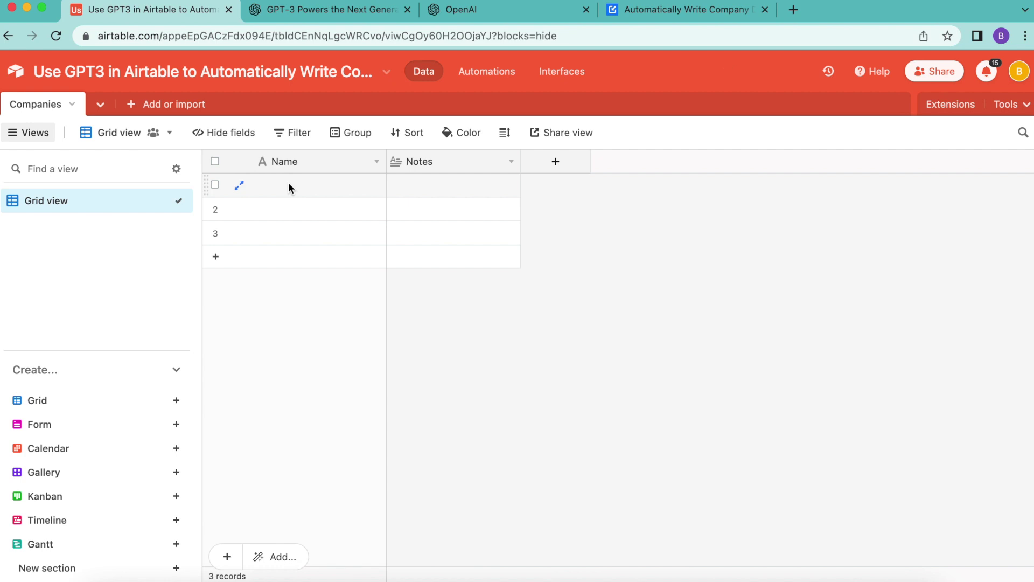
type("Apple Netflix Microsoft Disney")
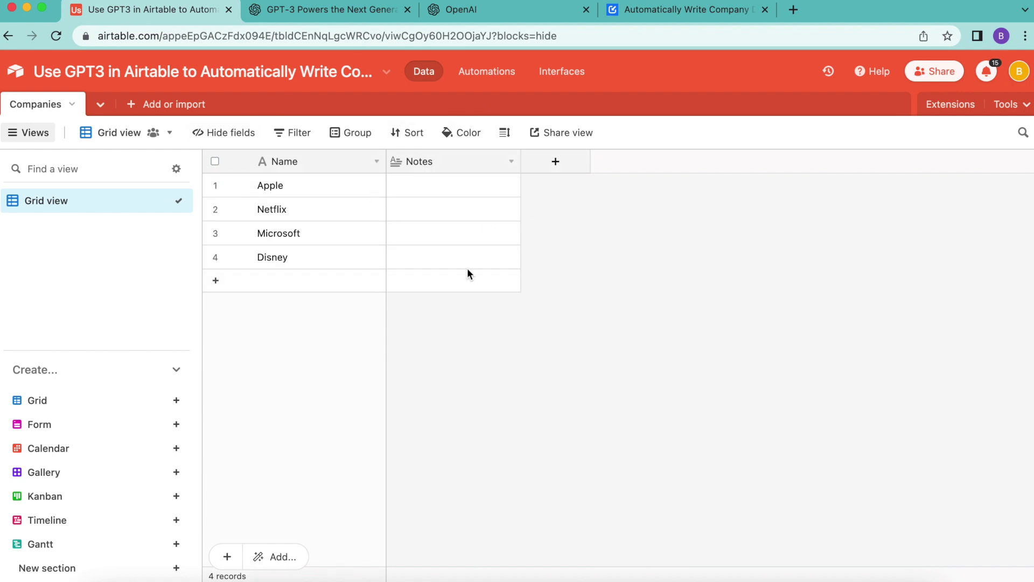
- Rename the Notes field to Description with the Long text type and widen its column
double_click(428, 164)
type("Description")
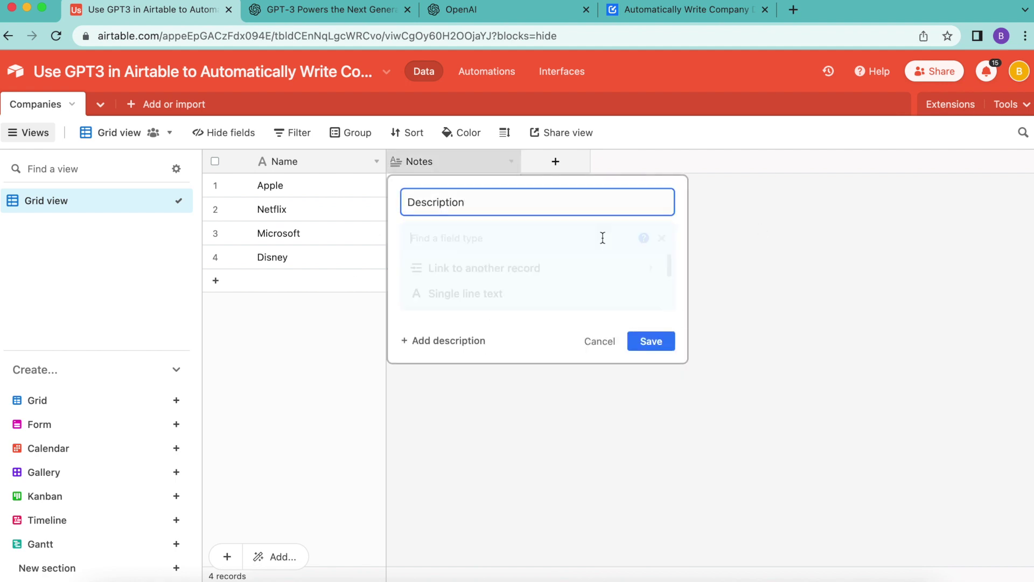
left_click(459, 323)
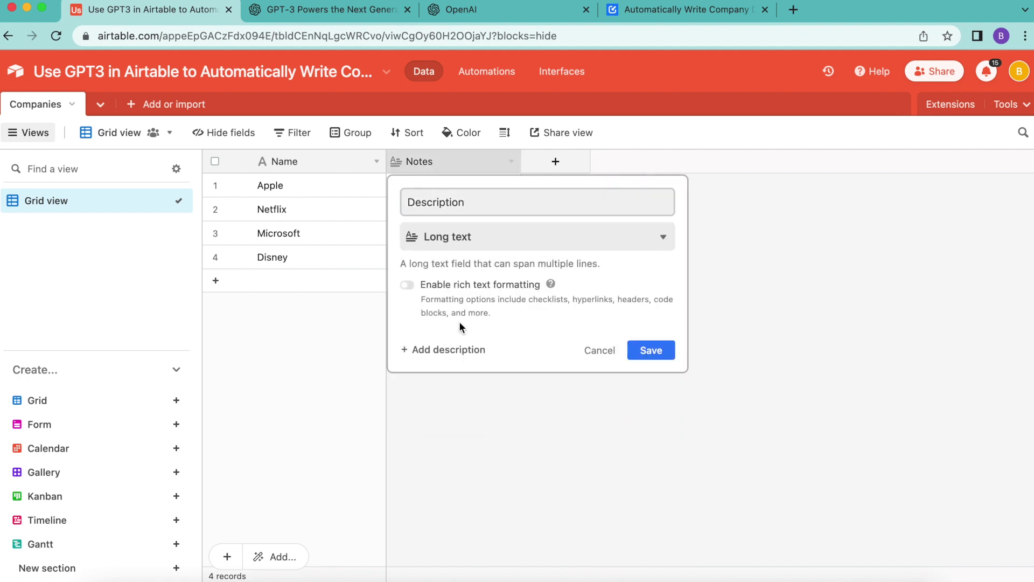
left_click(653, 351)
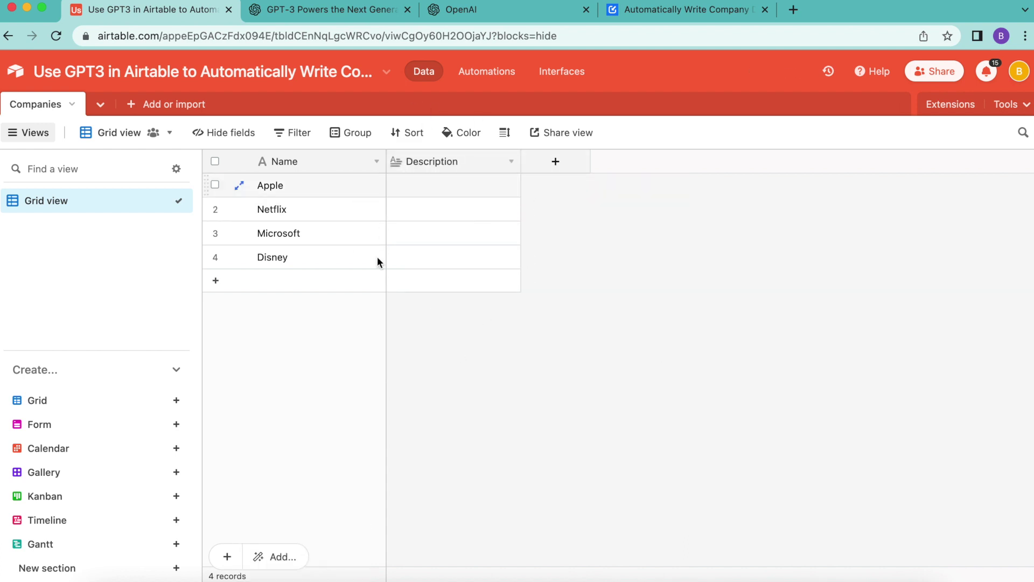
left_click_drag(521, 161, 782, 161)
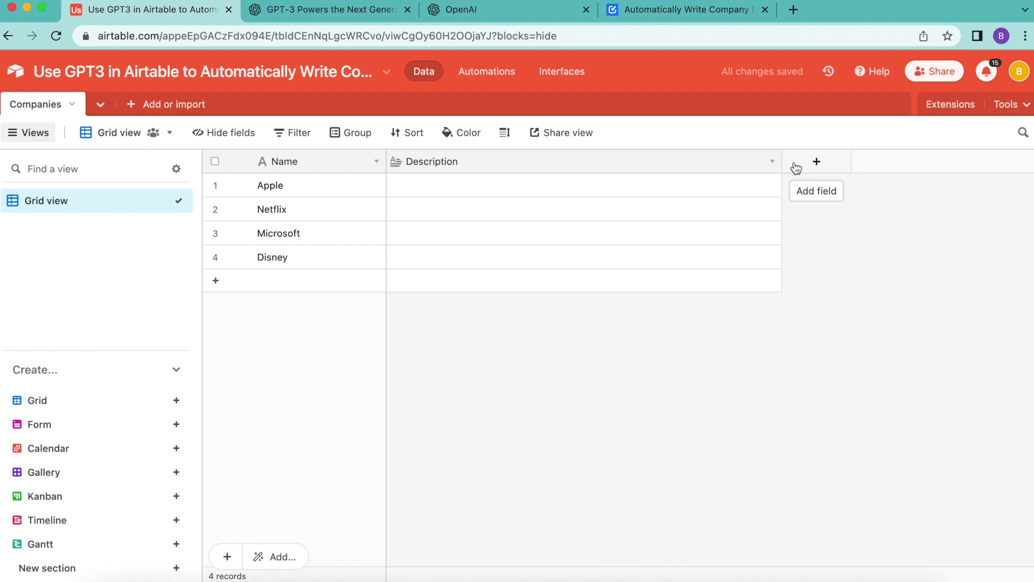
- Start a new field named Prompt and set its type to Formula
left_click(796, 167)
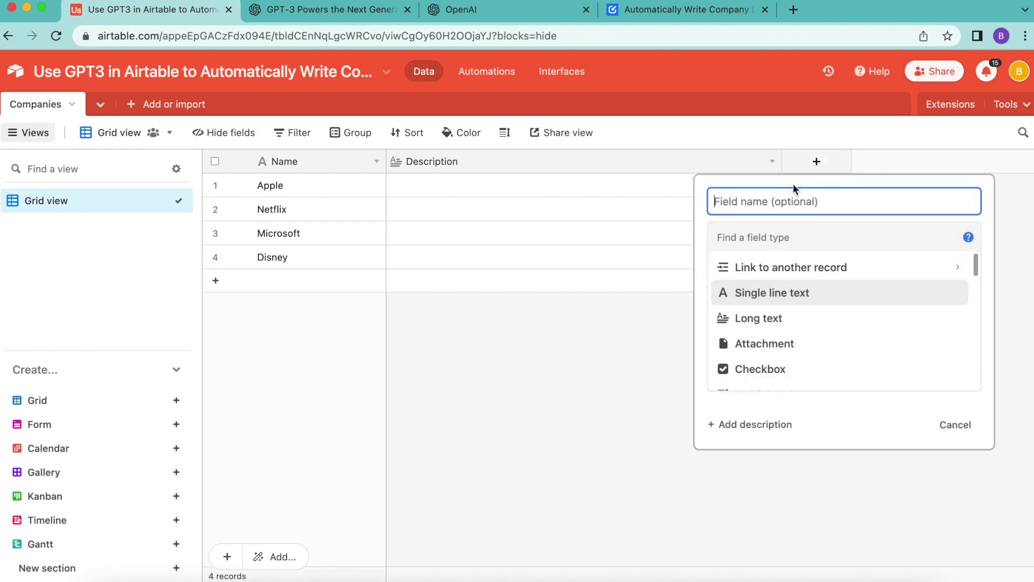
type("Prompt")
left_click(799, 236)
scroll(857, 322, "down", 2)
scroll(857, 322, "down", 3)
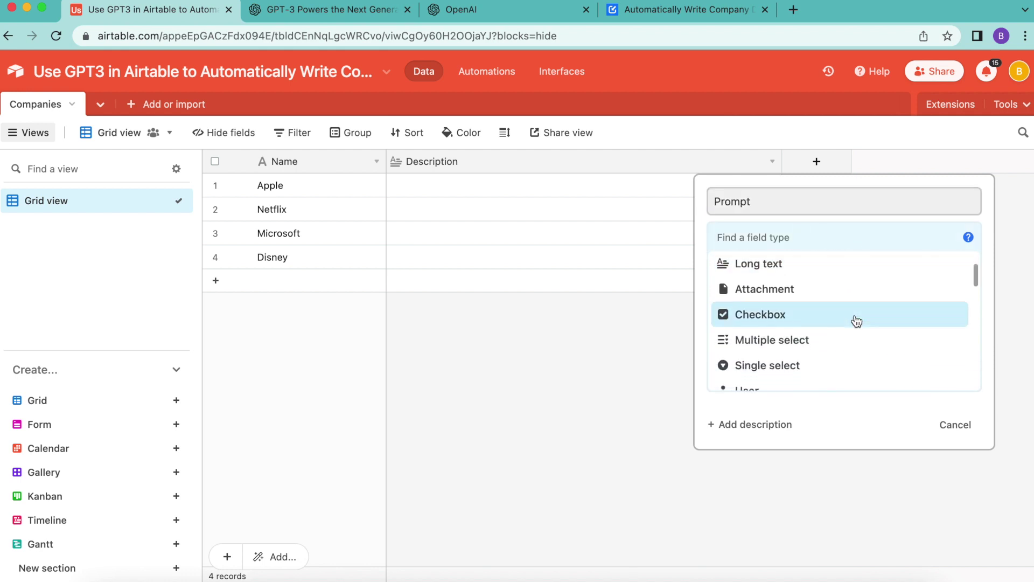
scroll(857, 322, "down", 10)
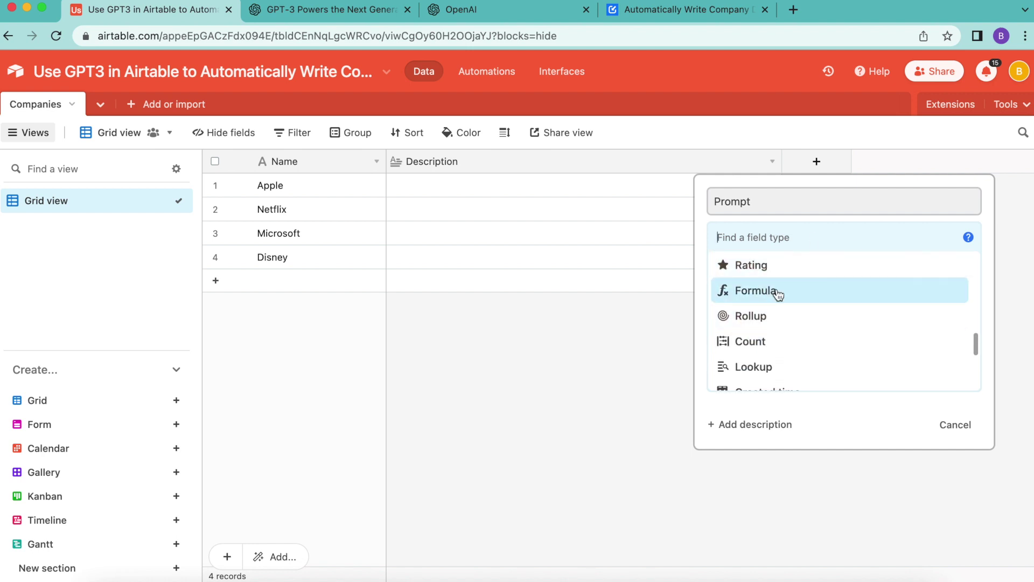
type("for")
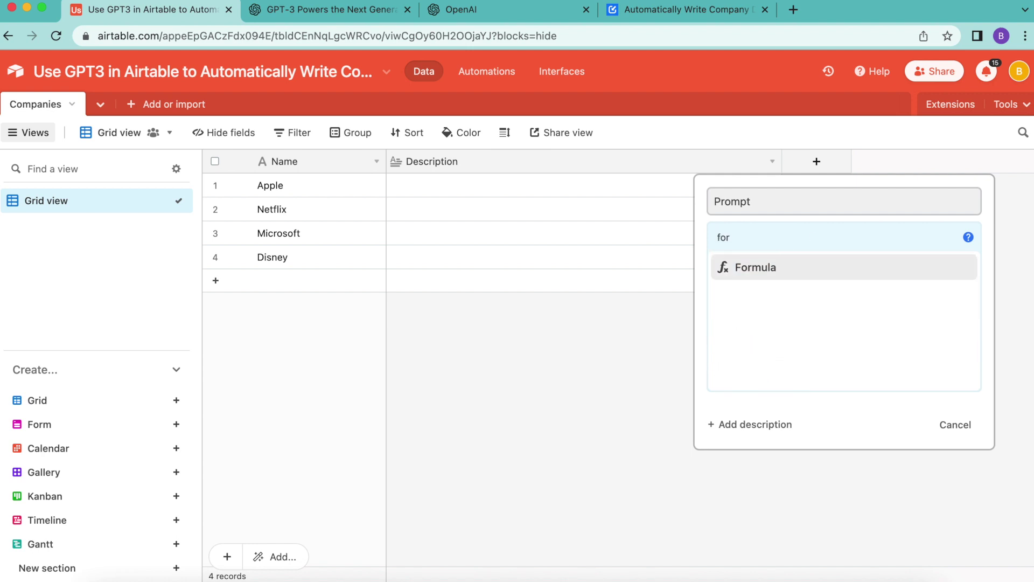
left_click(782, 269)
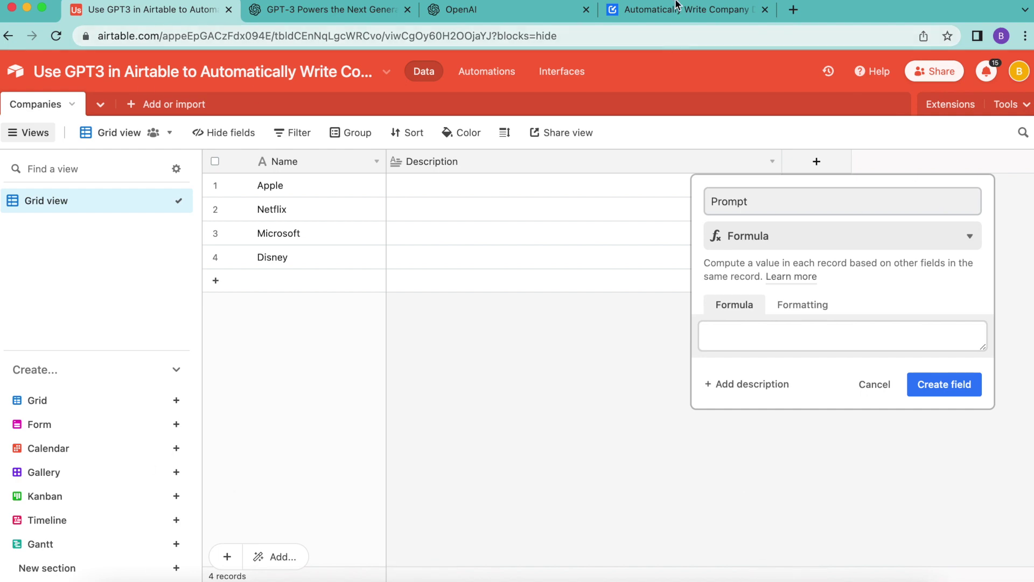
- Copy the CONCATENATE prompt formula from the Data Fetcher guide on writing company descriptions
left_click(671, 16)
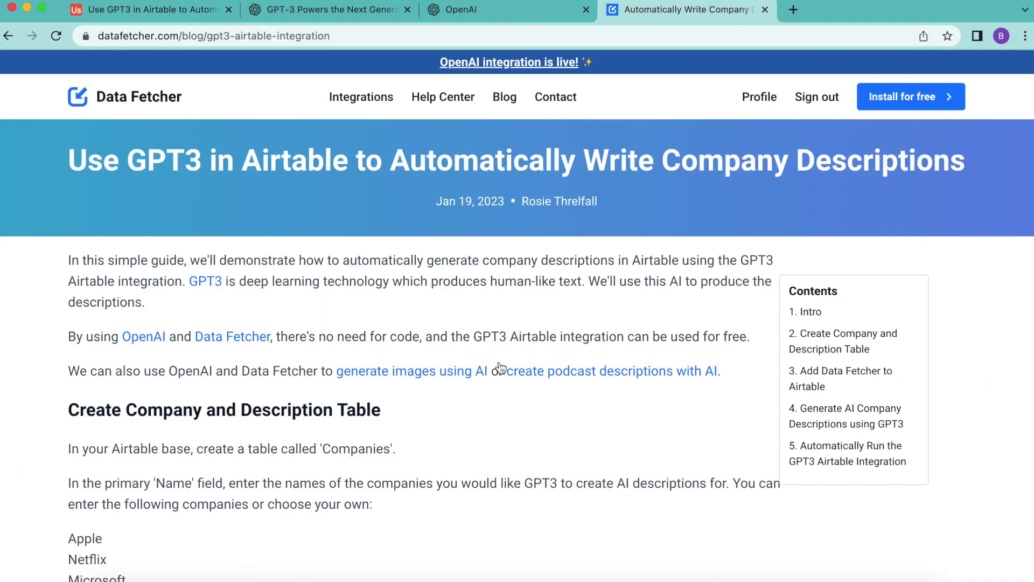
scroll(403, 356, "down", 5)
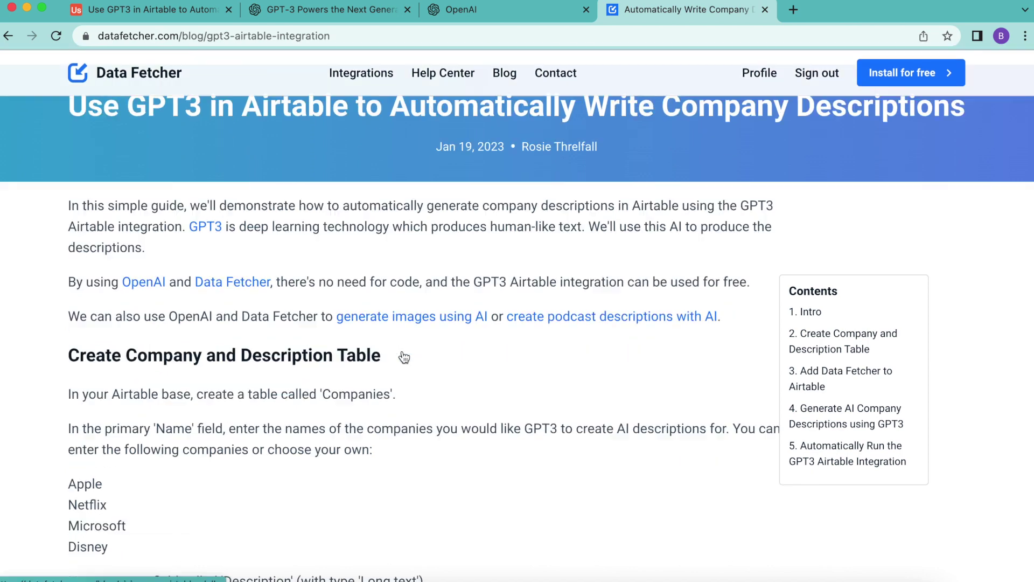
scroll(403, 355, "down", 10)
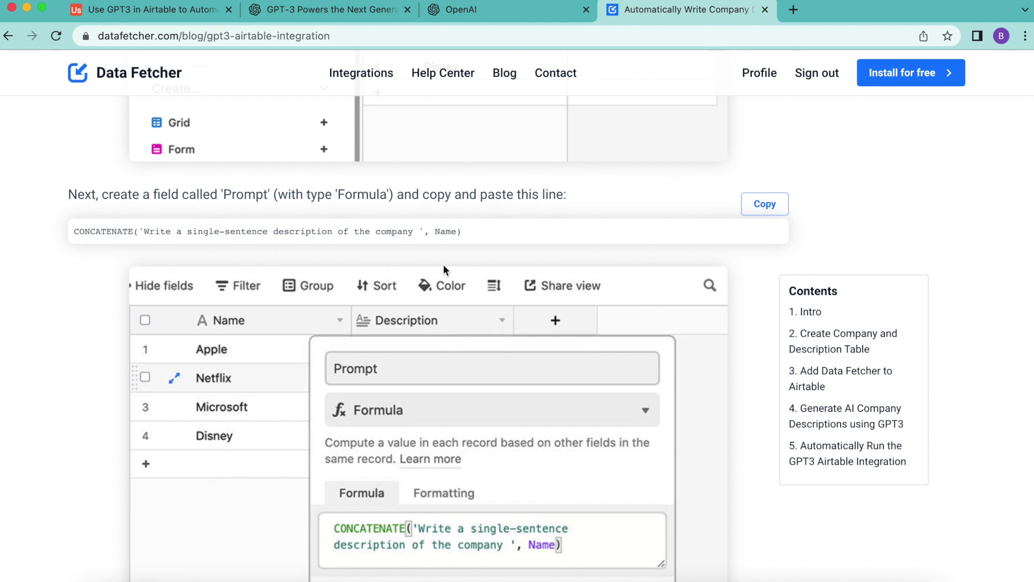
left_click(765, 209)
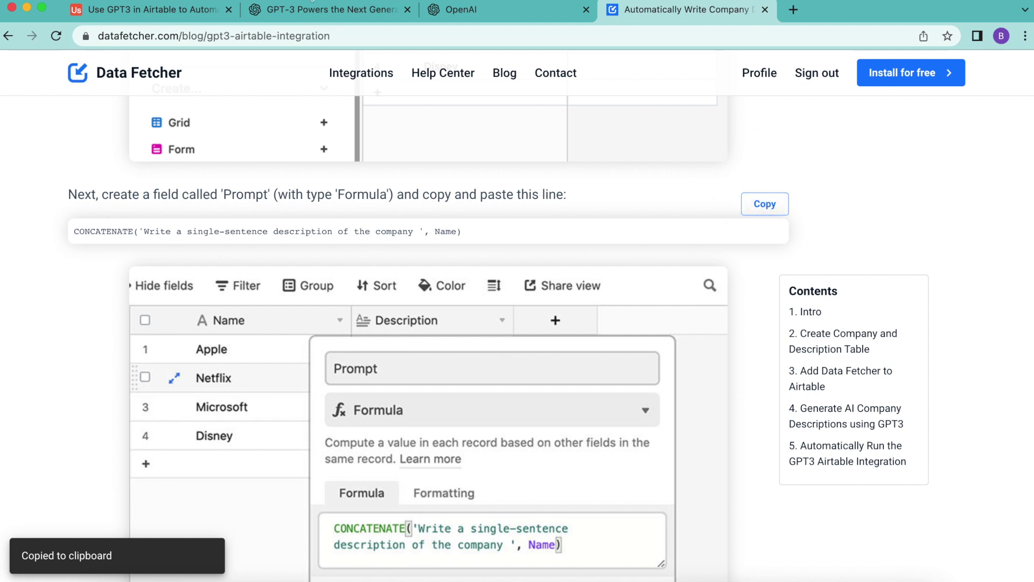
- Back in Airtable, create the Prompt field with the formula CONCATENATE('Write a single-sentence description of the company ', Name)
left_click(141, 11)
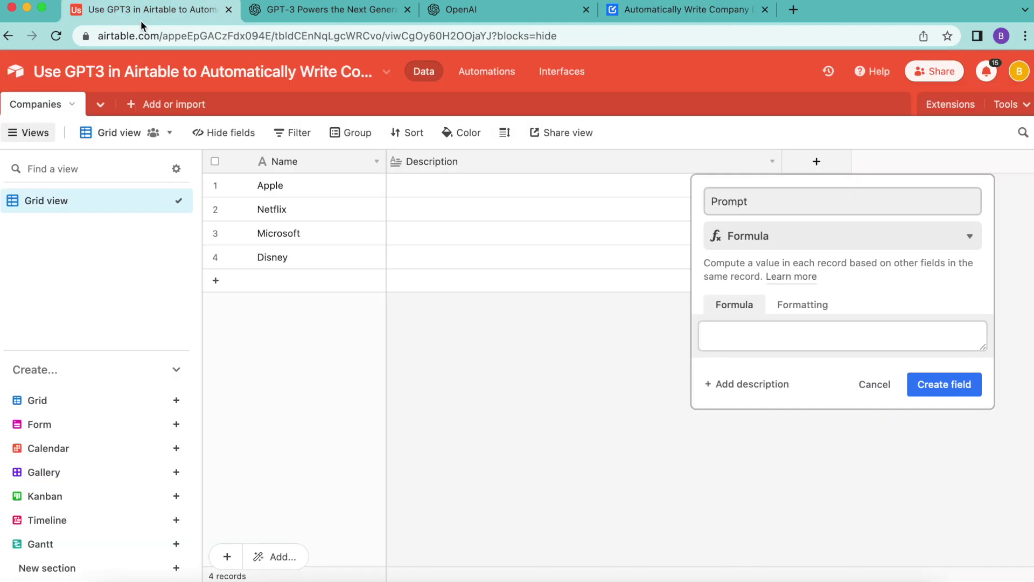
left_click(723, 338)
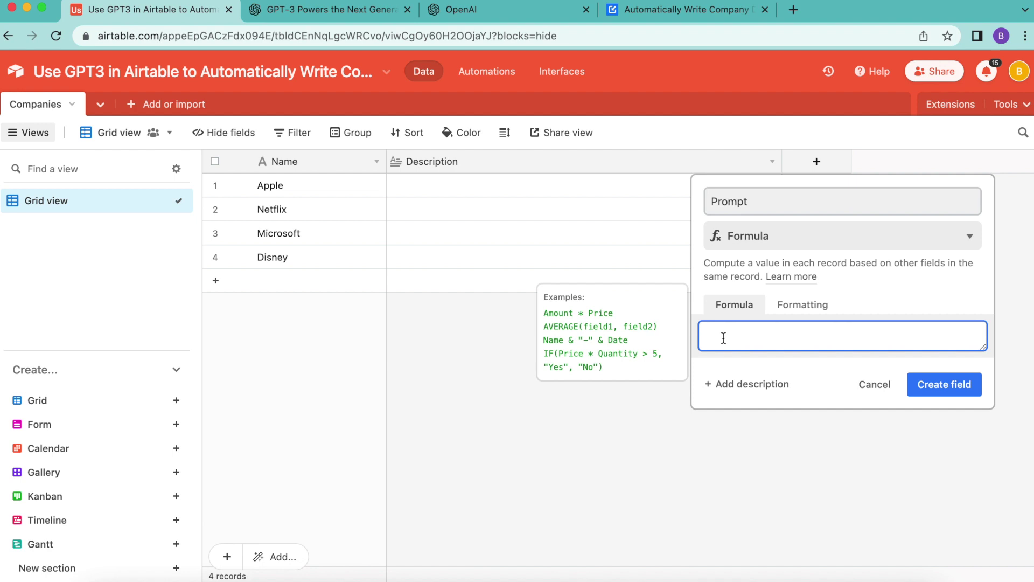
key("cmd+v")
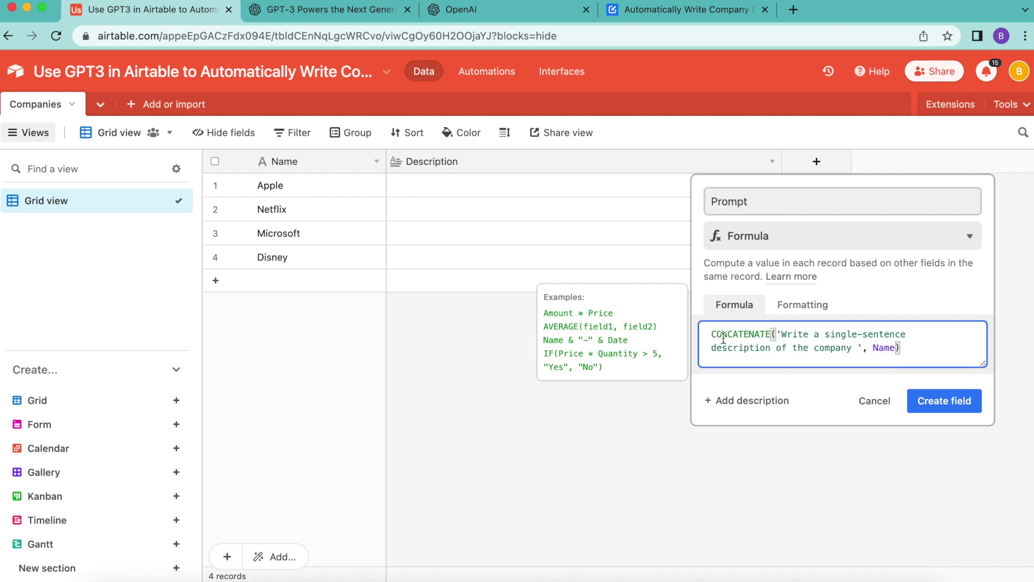
left_click(940, 410)
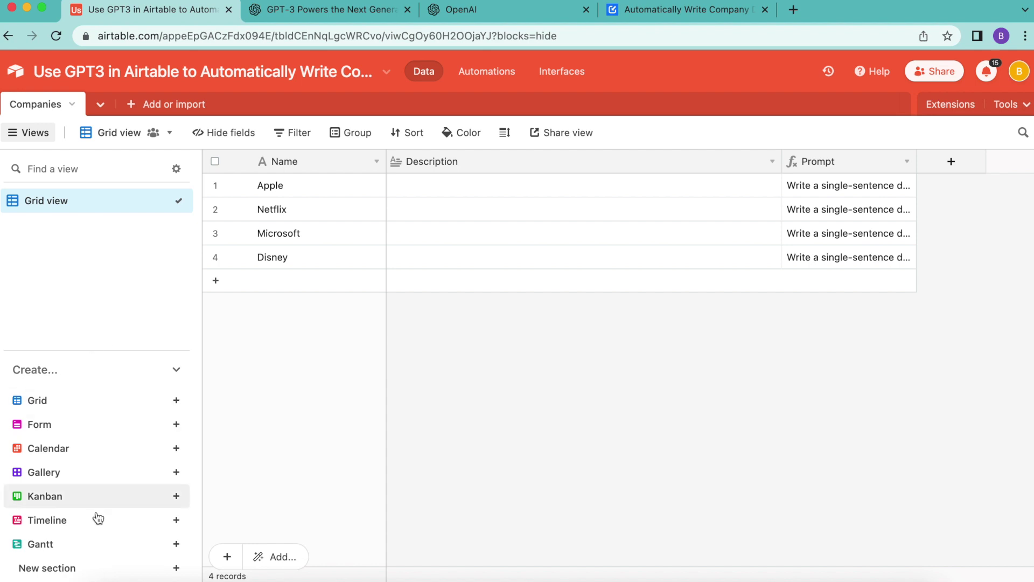
- Create a collaborative grid view named Needs Info in the Companies table
left_click(176, 401)
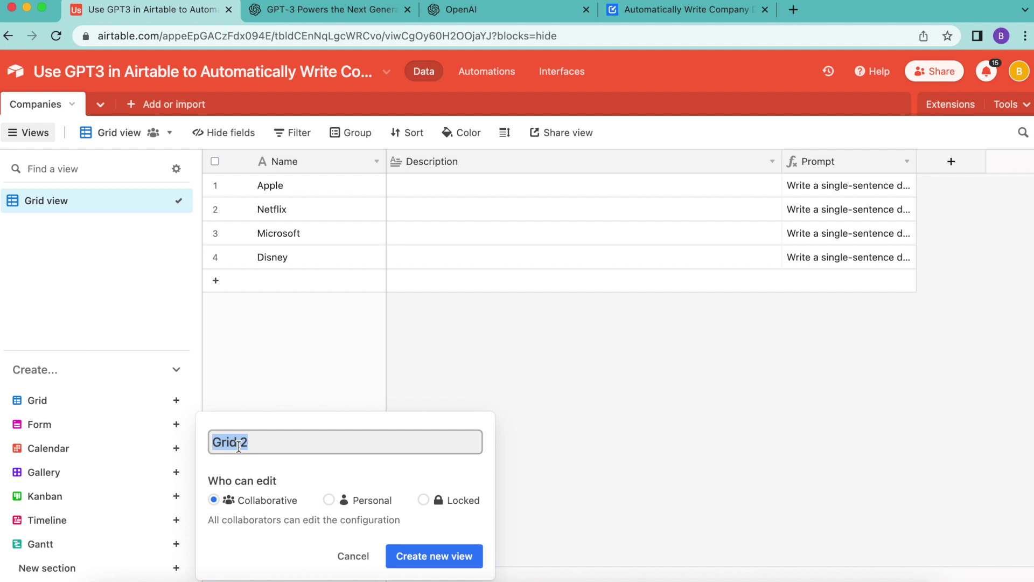
type("Needs Info")
left_click(441, 558)
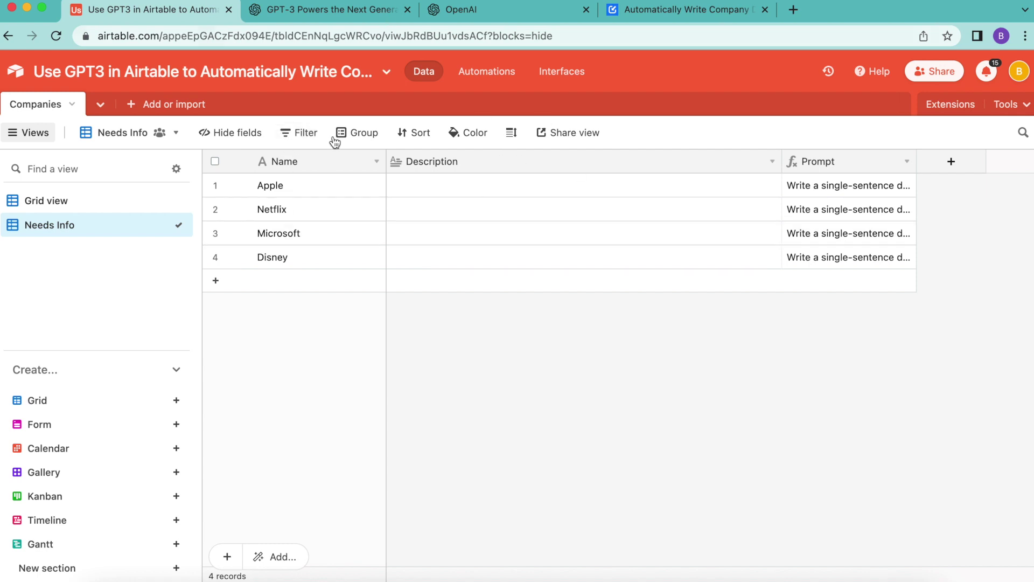
- Filter the Needs Info view to records where Name is not empty
left_click(302, 138)
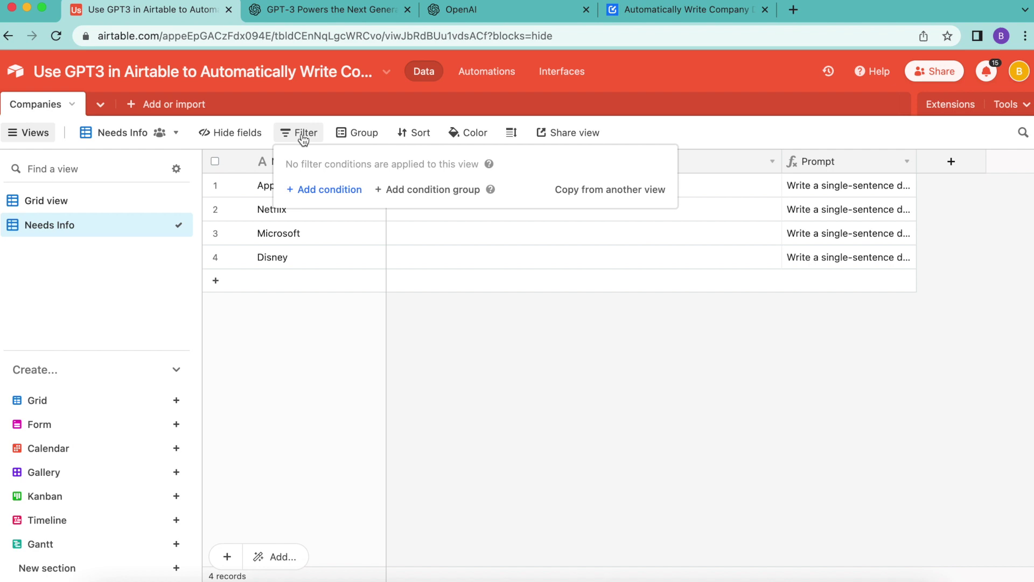
left_click(323, 192)
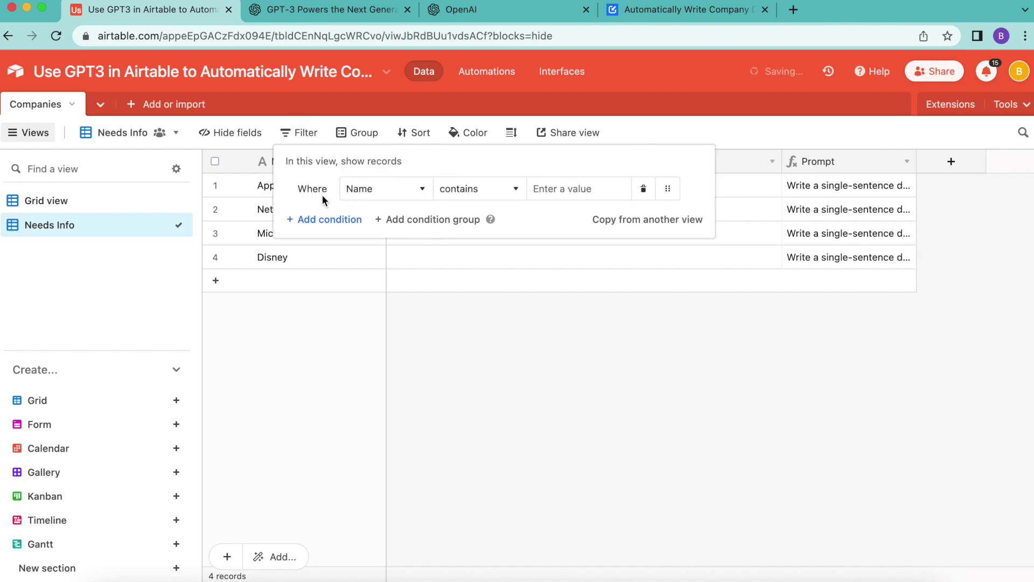
left_click(357, 192)
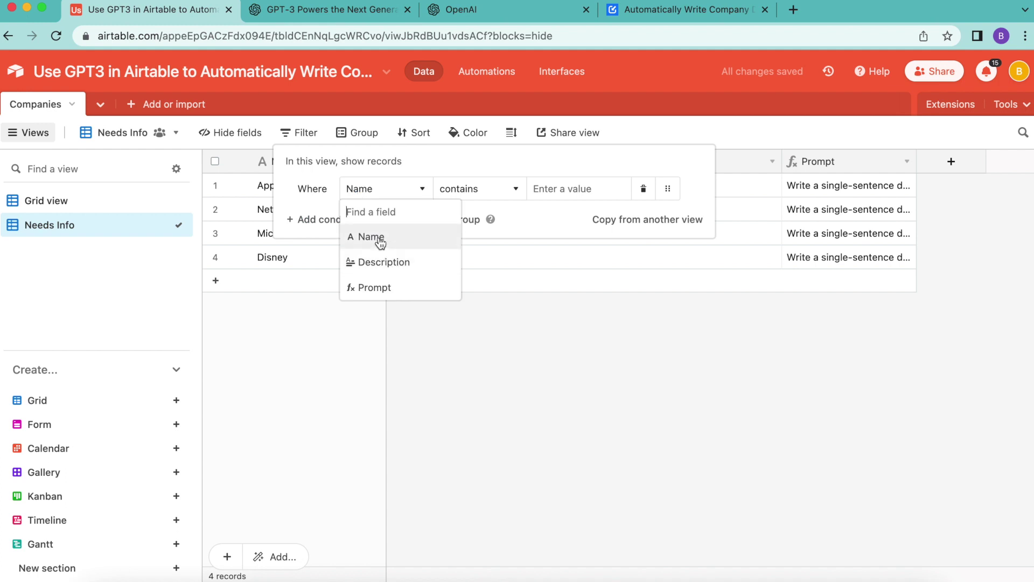
left_click(357, 238)
left_click(448, 192)
left_click(468, 364)
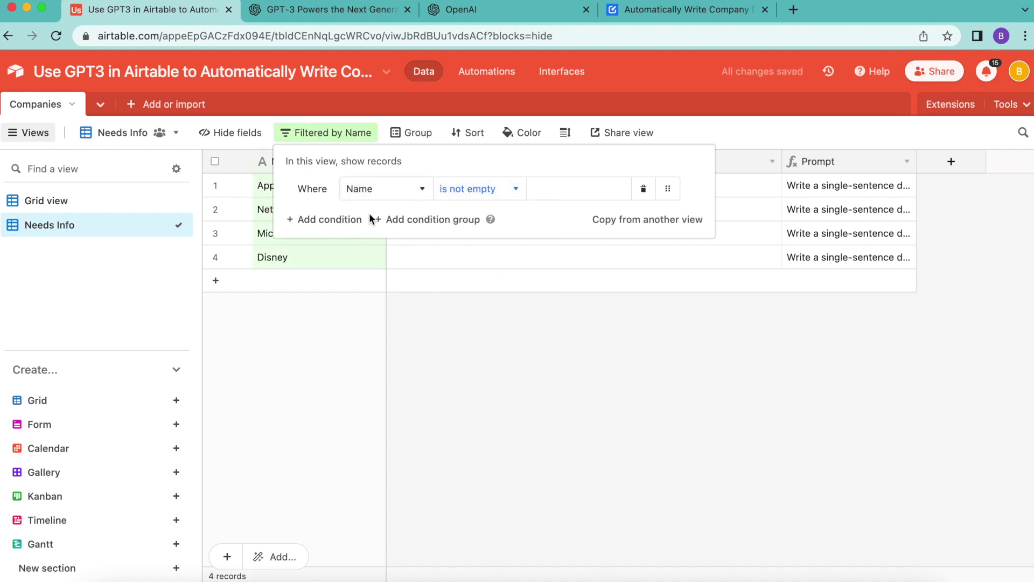
- Add a second filter condition to the Needs Info view so that Description is empty
left_click(342, 220)
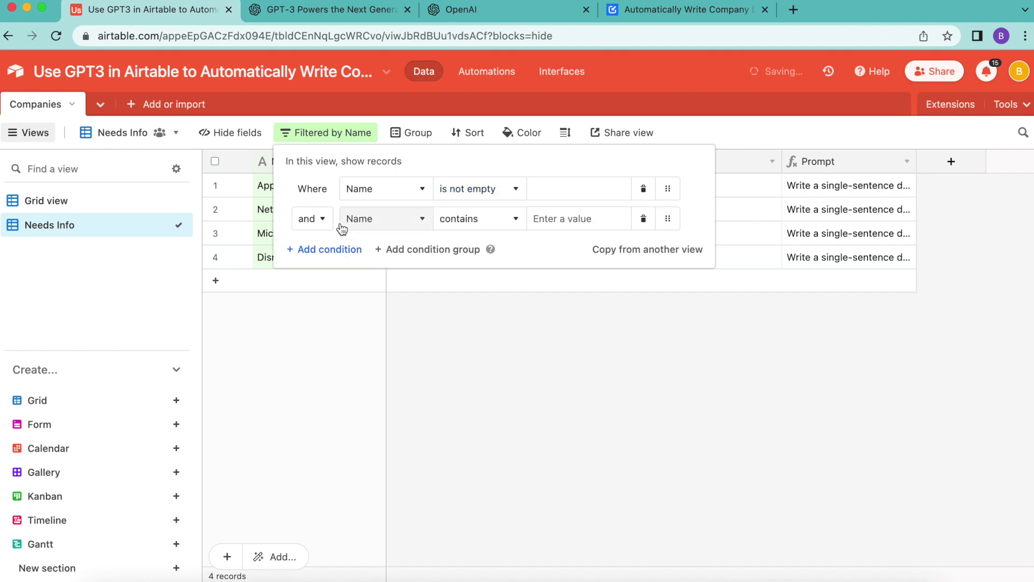
left_click(394, 221)
left_click(409, 303)
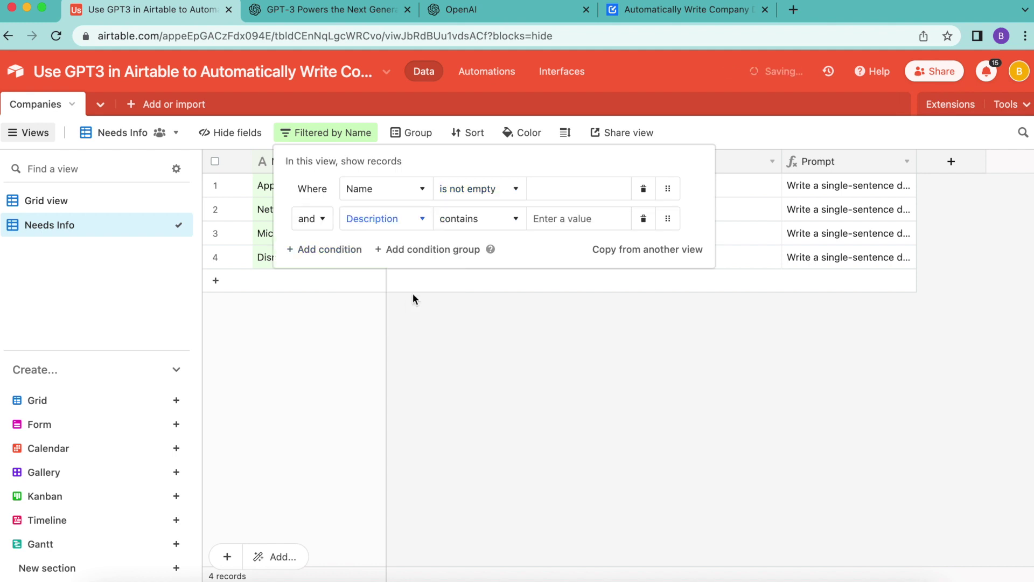
left_click(461, 219)
left_click(467, 369)
left_click(471, 353)
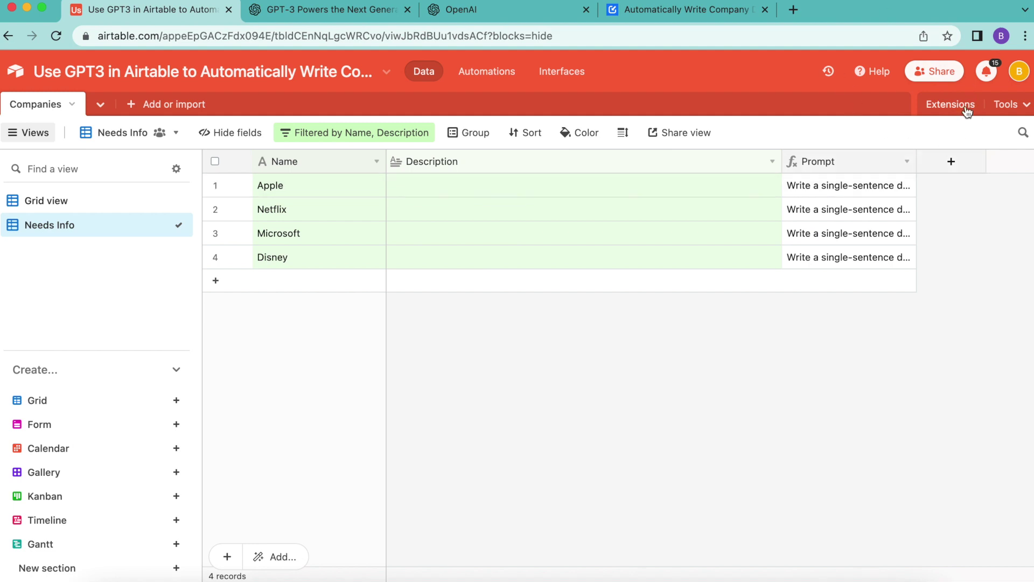
- Add the Data Fetcher extension to the base and sign up for it with a Google account
left_click(950, 105)
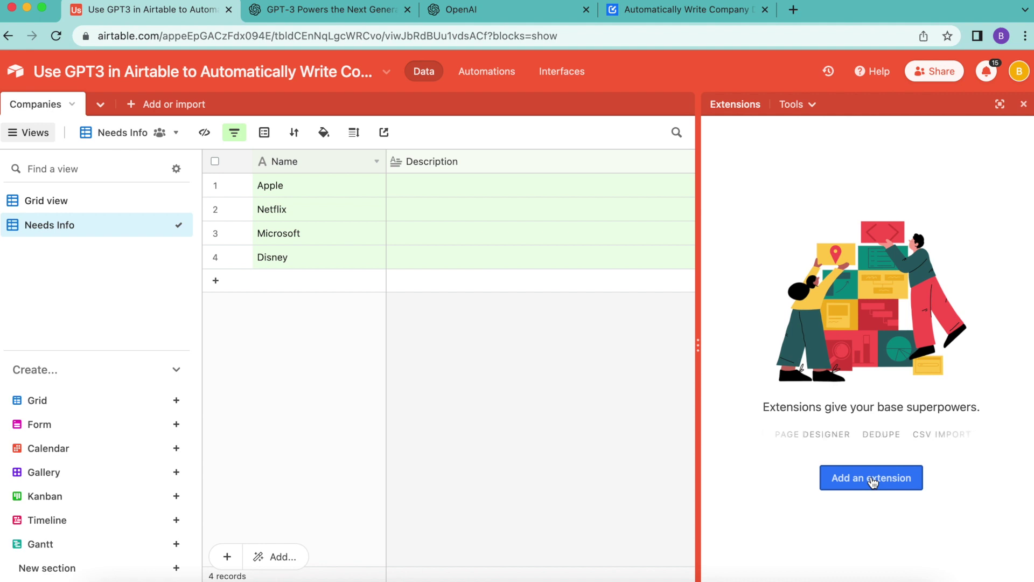
left_click(873, 482)
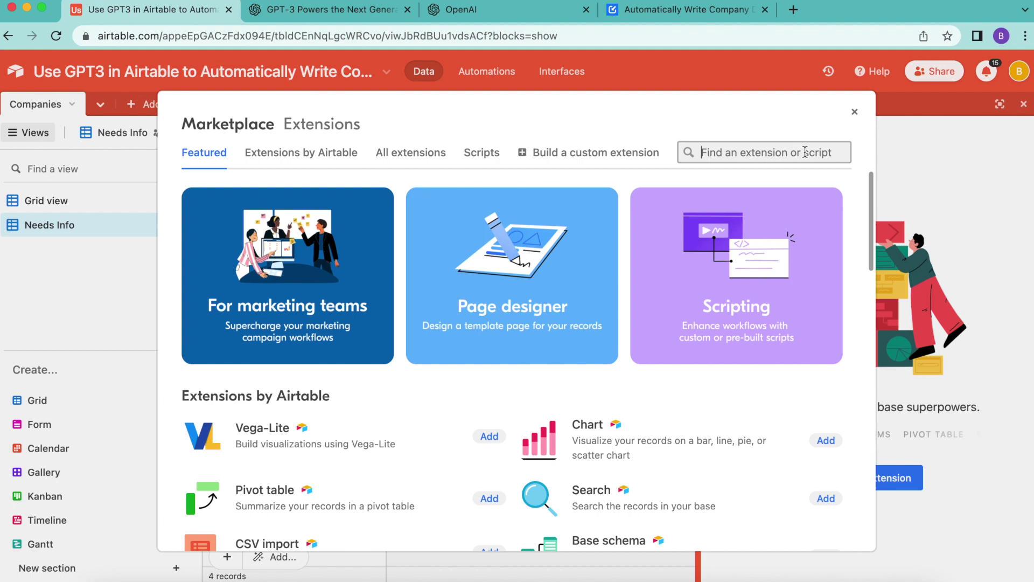
type("data fet")
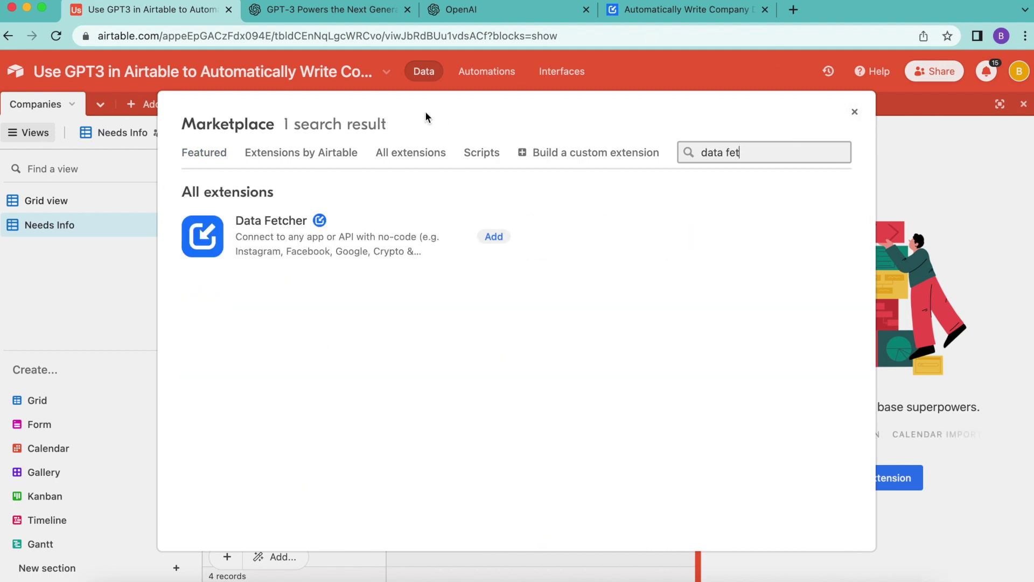
left_click(493, 237)
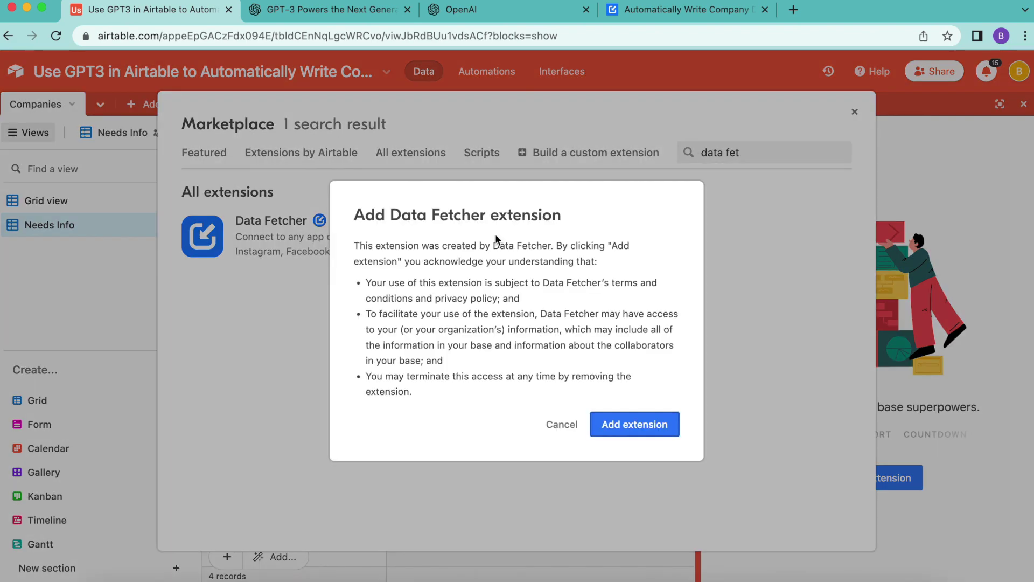
left_click(624, 425)
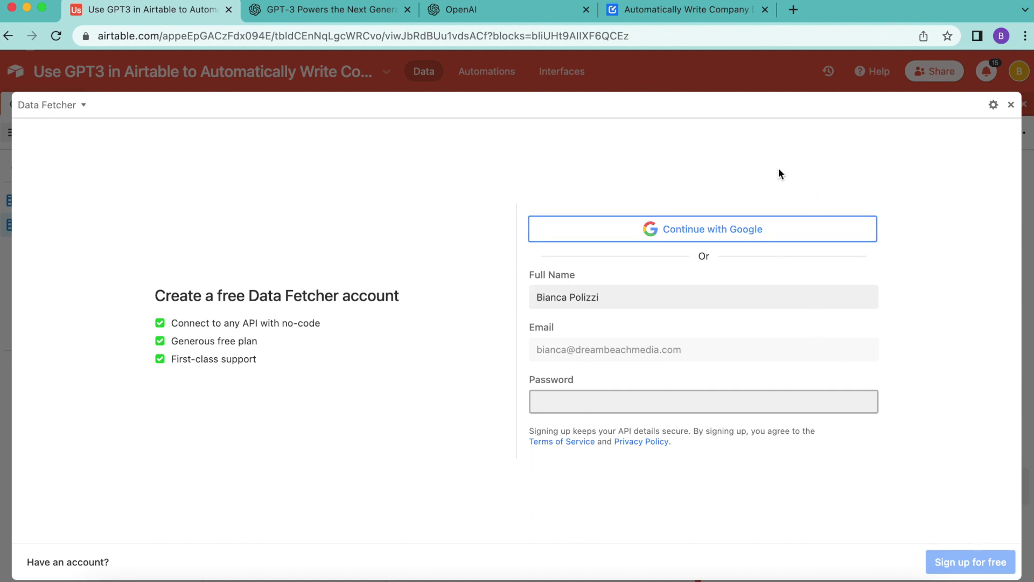
left_click(706, 234)
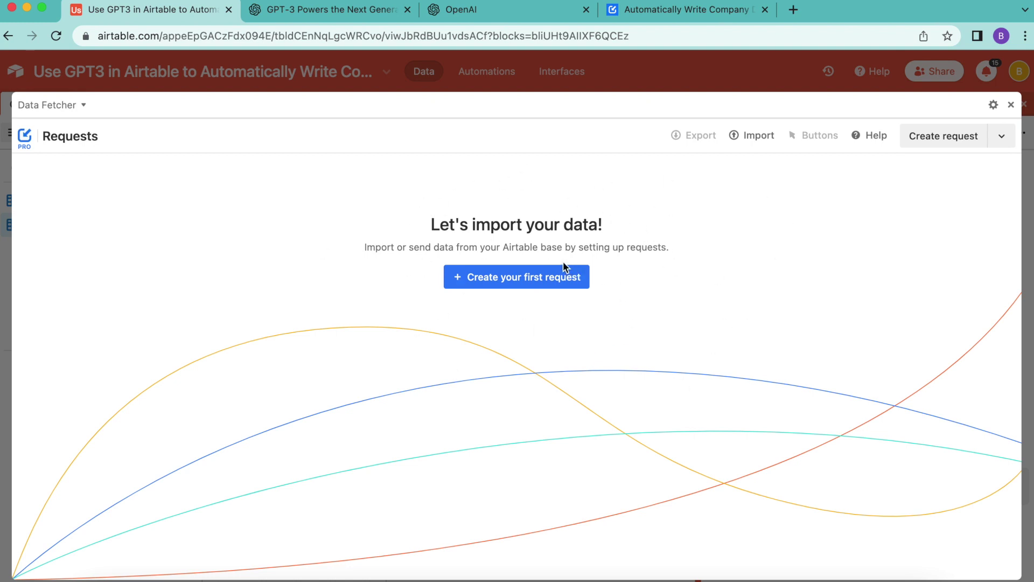
- Create a Data Fetcher request named Fetch AI Company Descriptions with OpenAI as its application
left_click(543, 277)
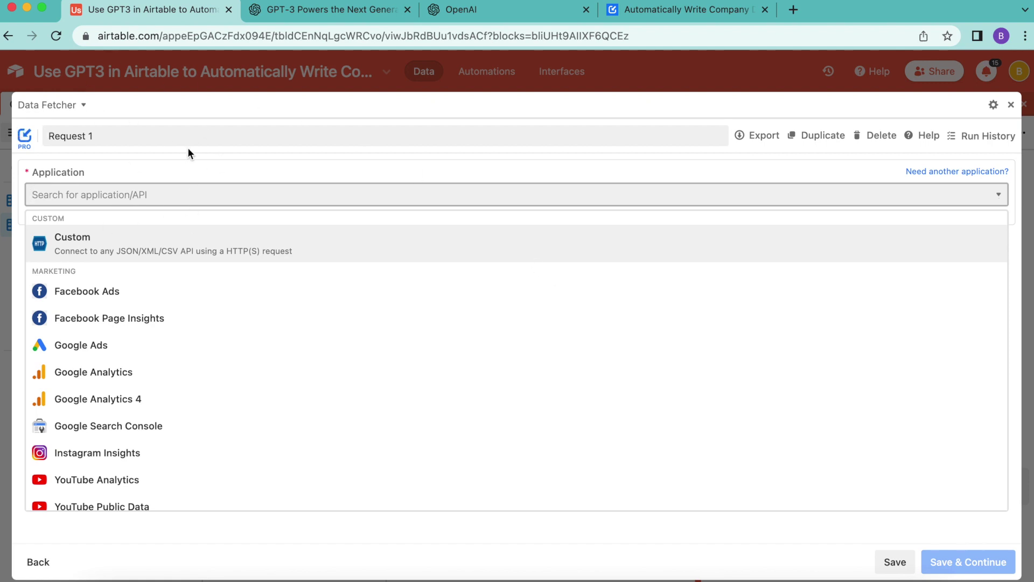
left_click(102, 135)
left_click_drag(103, 135, 47, 136)
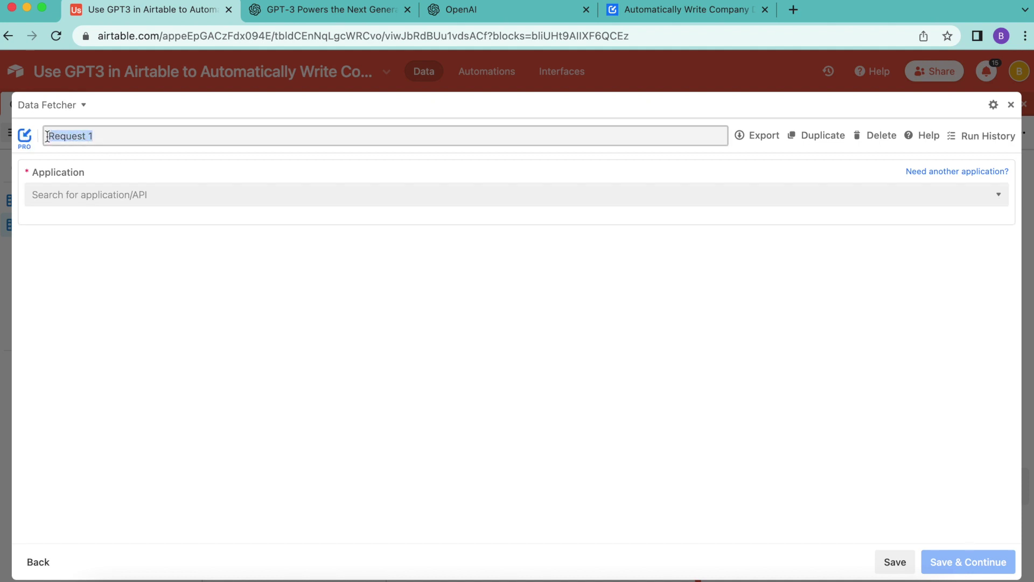
type("Fetch AI Company Descriptions")
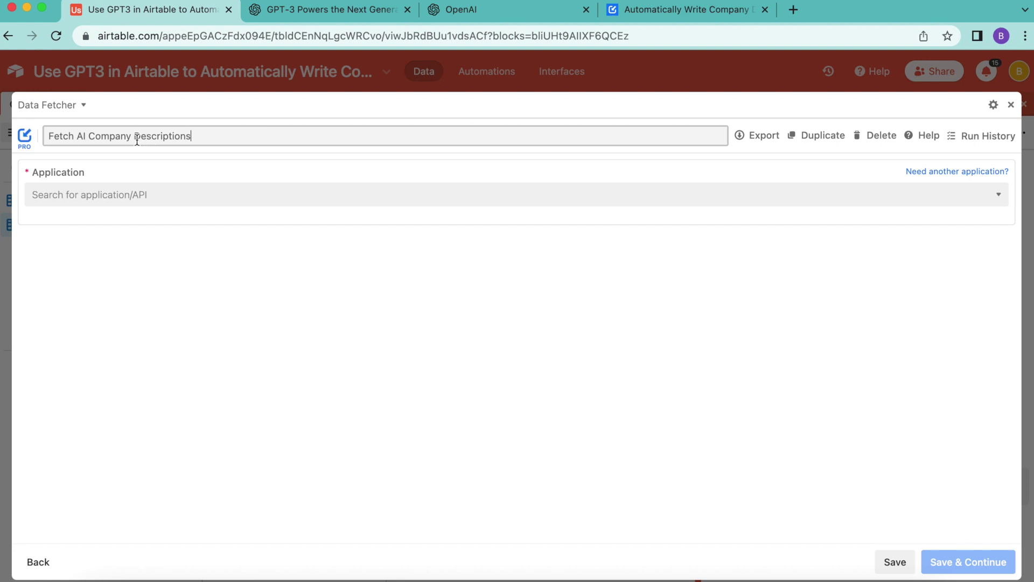
left_click(166, 192)
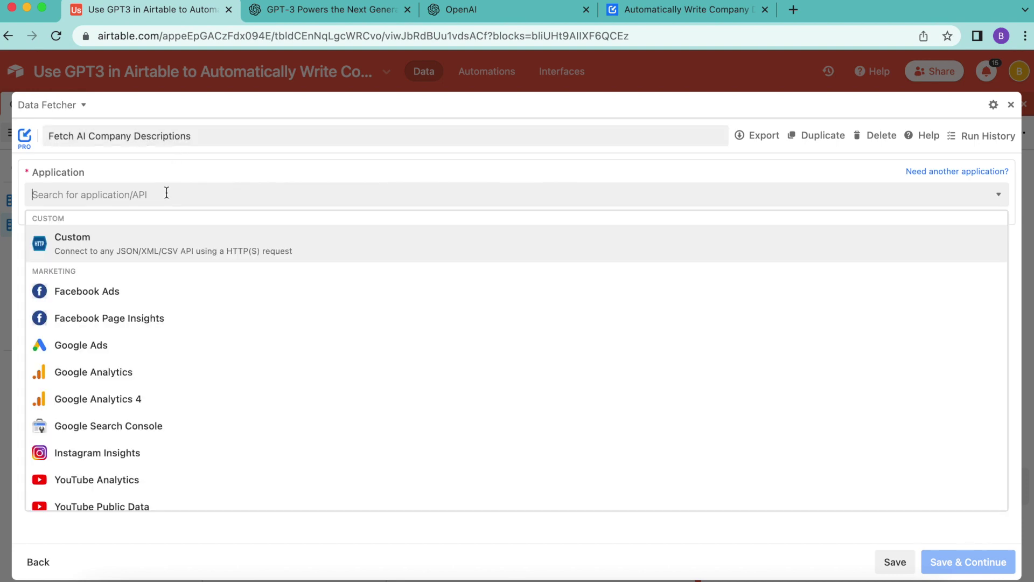
type("open")
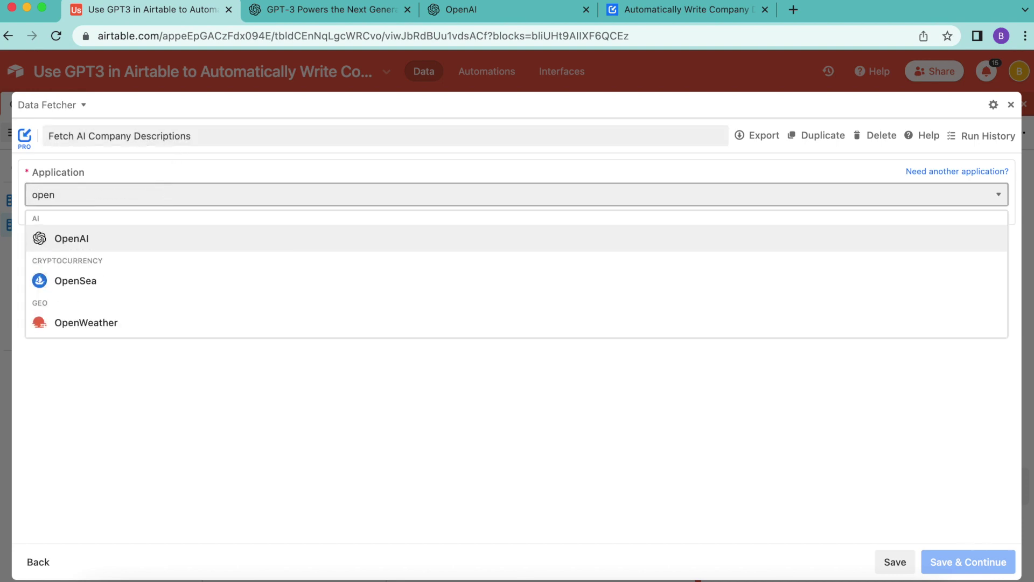
left_click(122, 240)
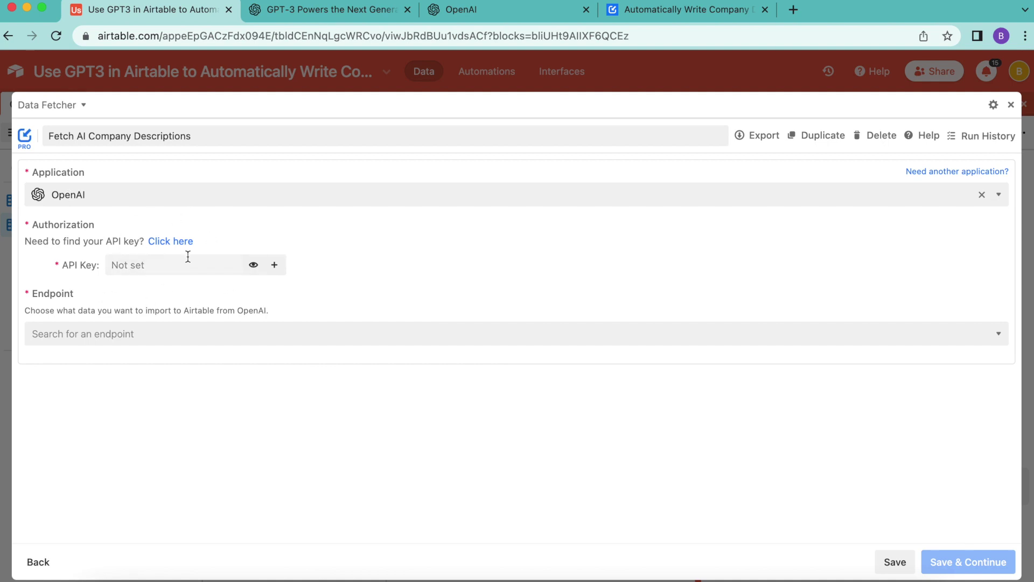
- Go to the OpenAI API keys page from the request, generate a new secret key and copy it
left_click(181, 242)
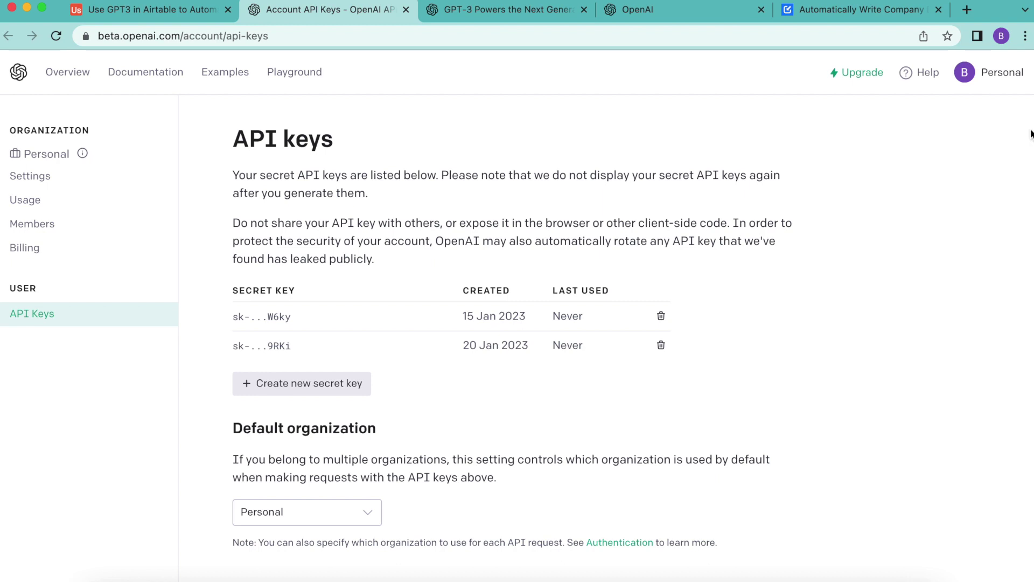
left_click(986, 72)
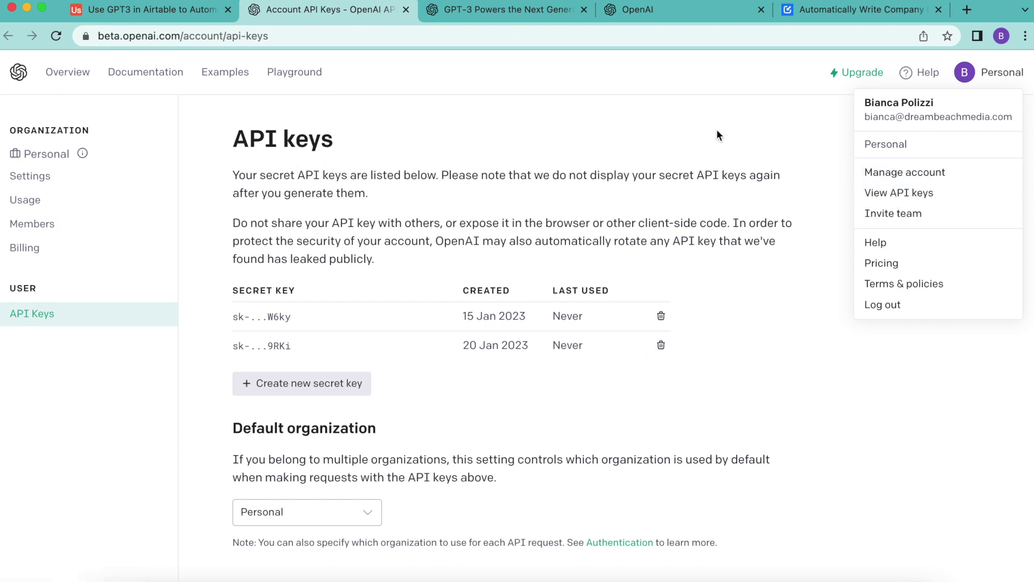
left_click(448, 378)
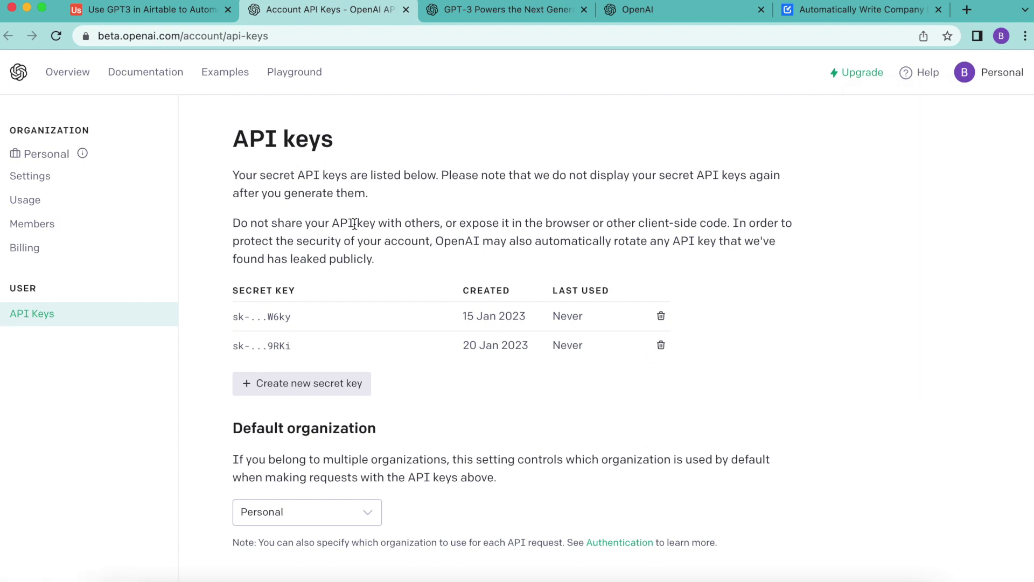
left_click(302, 397)
left_click(688, 345)
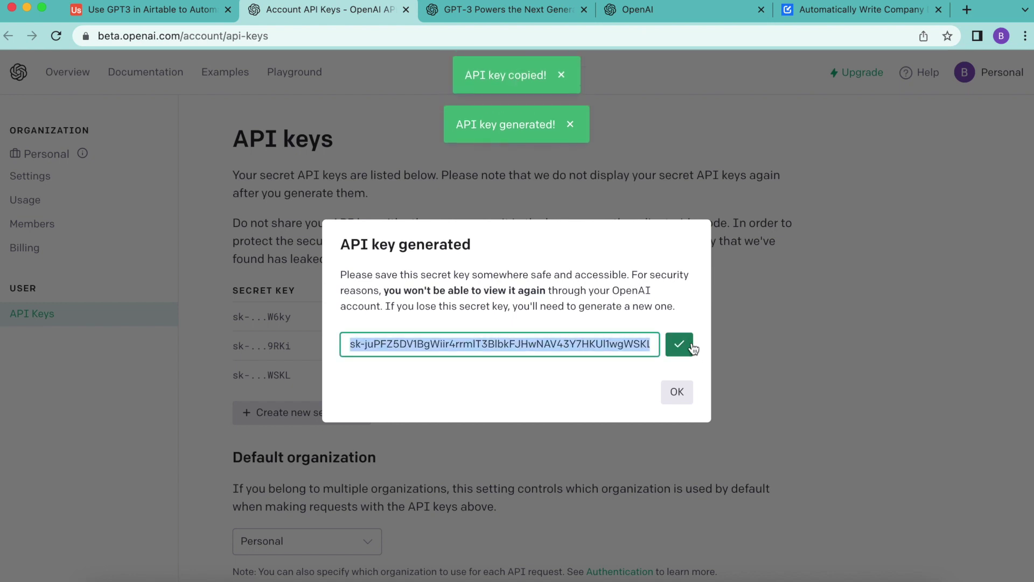
- Back in Airtable, paste the OpenAI API key into the request's authorization
left_click(185, 10)
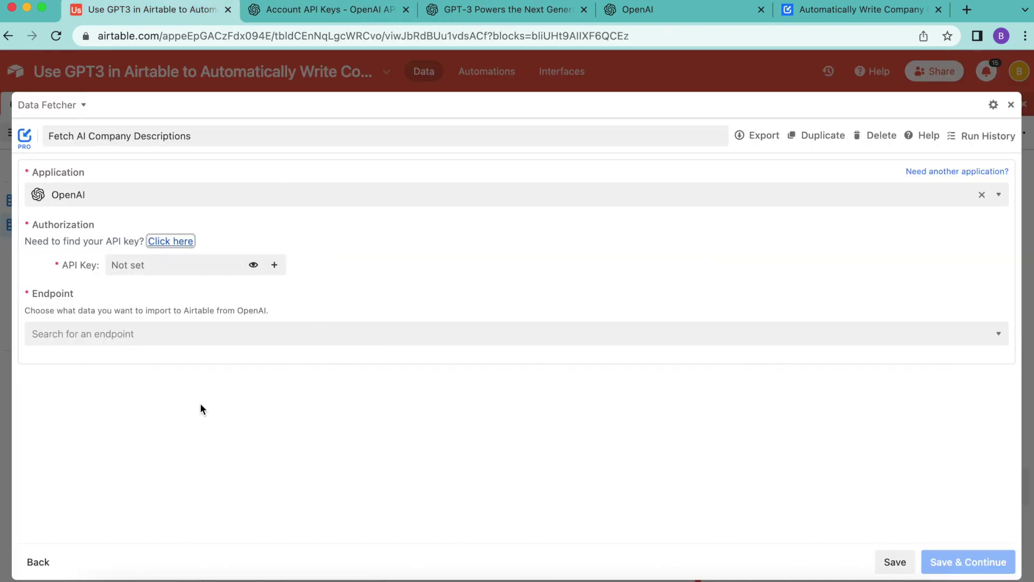
left_click(155, 264)
key("super+v")
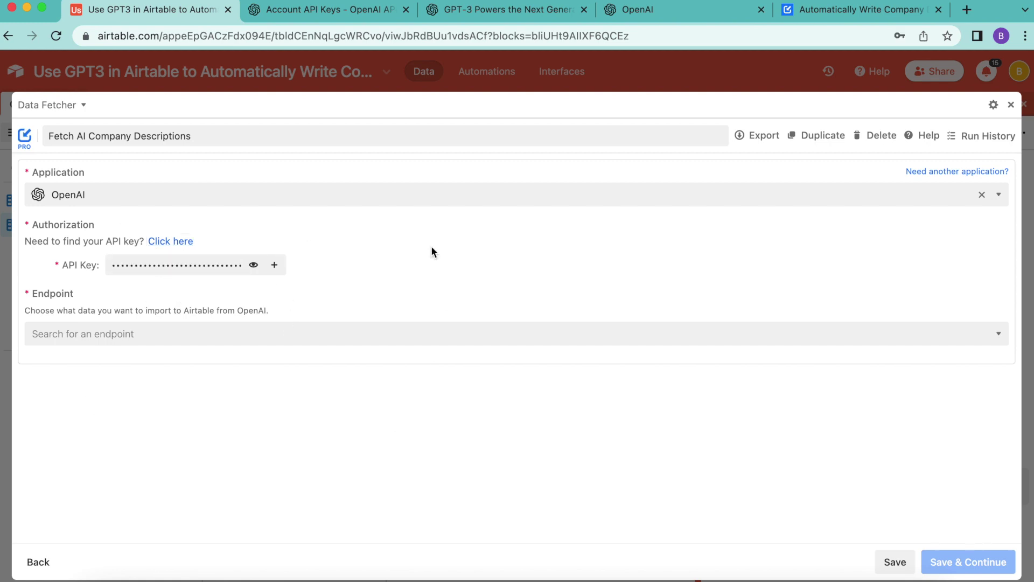
- Set the request's endpoint to Create completion from a text prompt, then save and continue
left_click(329, 335)
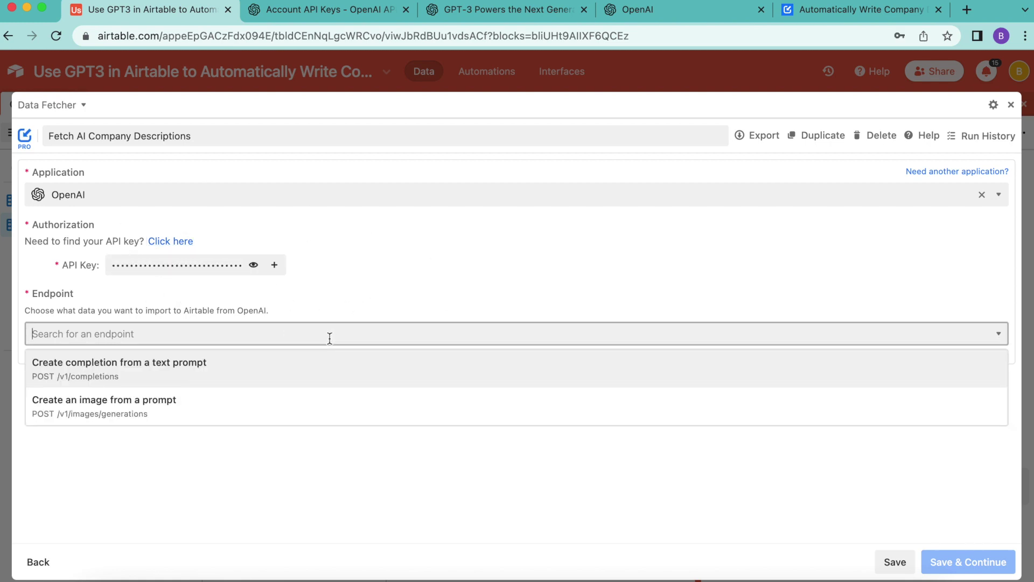
left_click(149, 377)
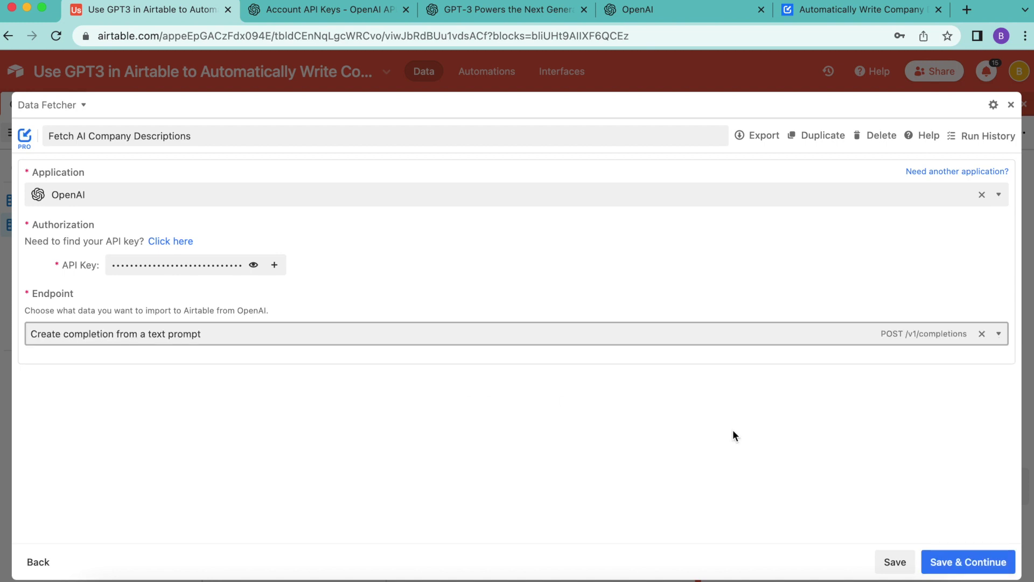
left_click(978, 563)
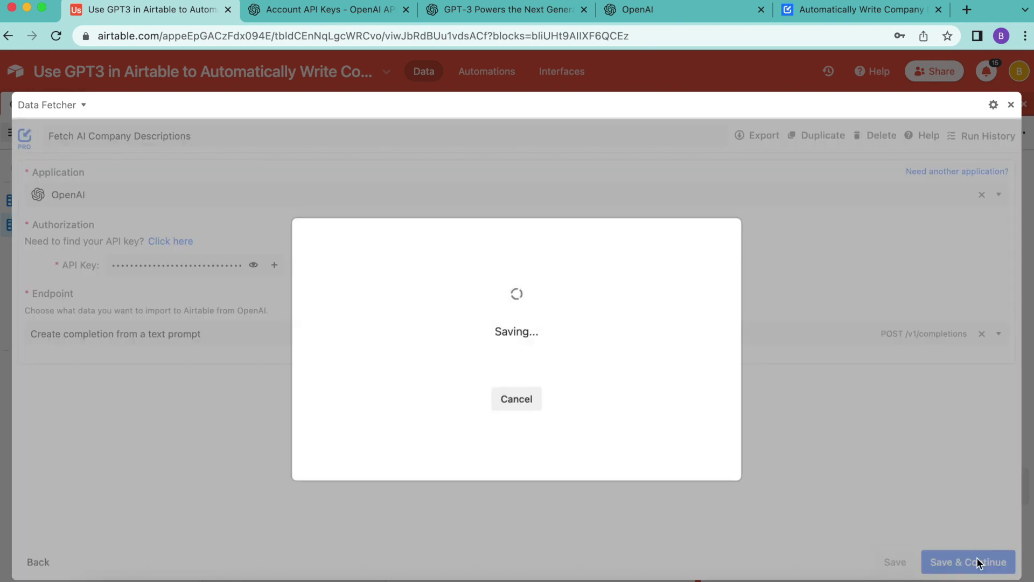
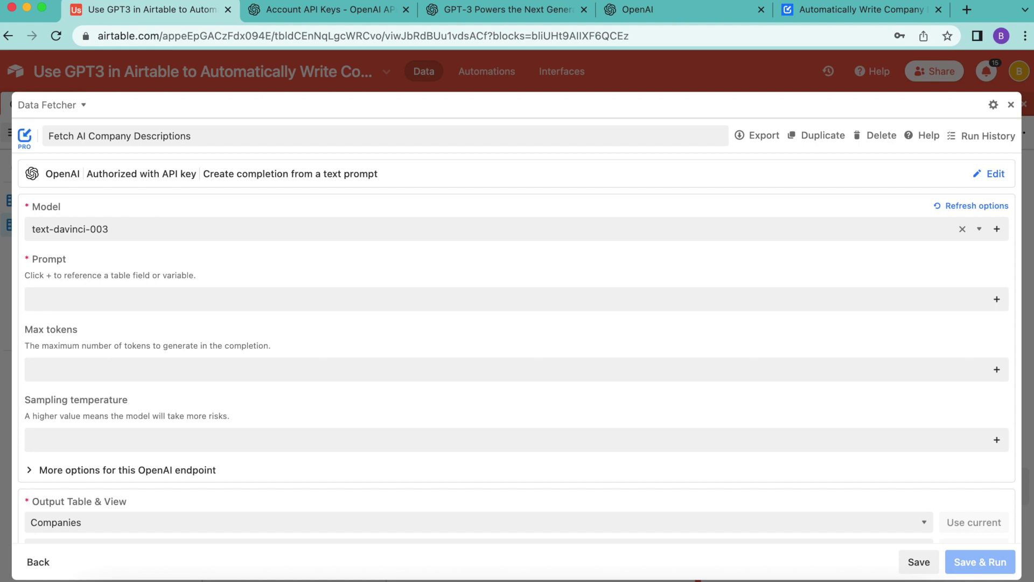
- Keep the text-davinci-003 model and insert a reference to the Companies table's Prompt field as the prompt, running for every record in Needs Info
left_click(181, 232)
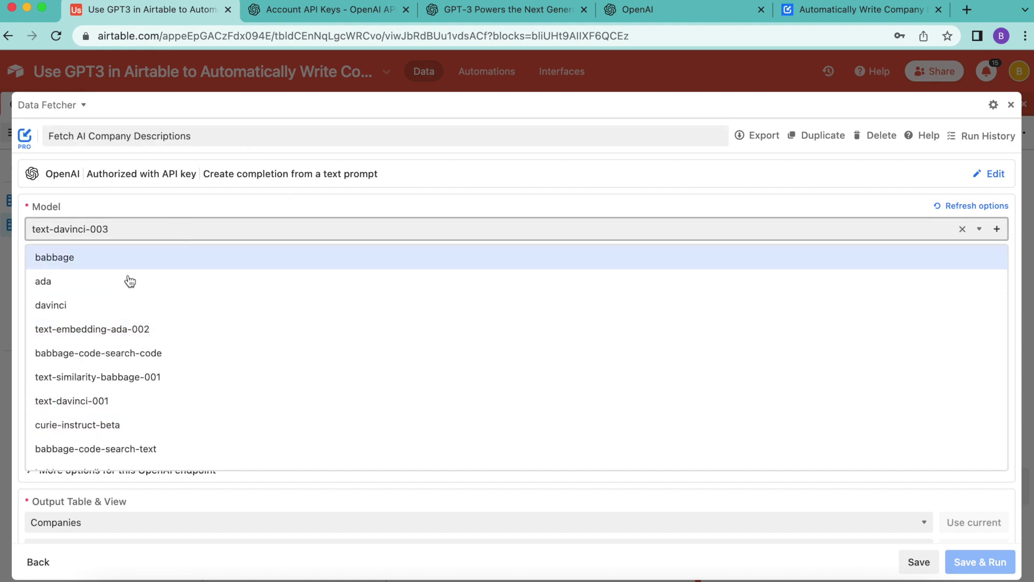
left_click(154, 211)
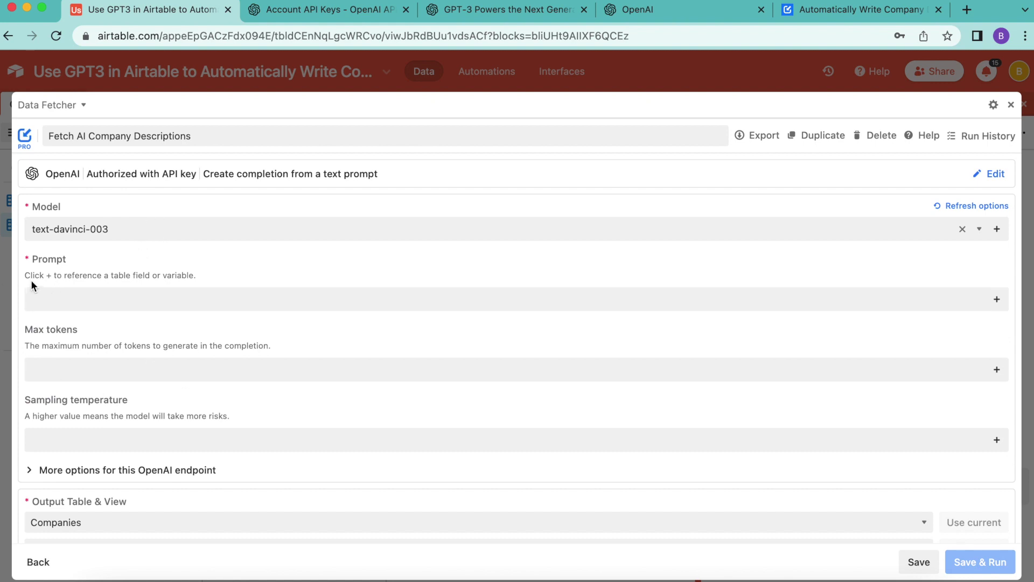
left_click(997, 300)
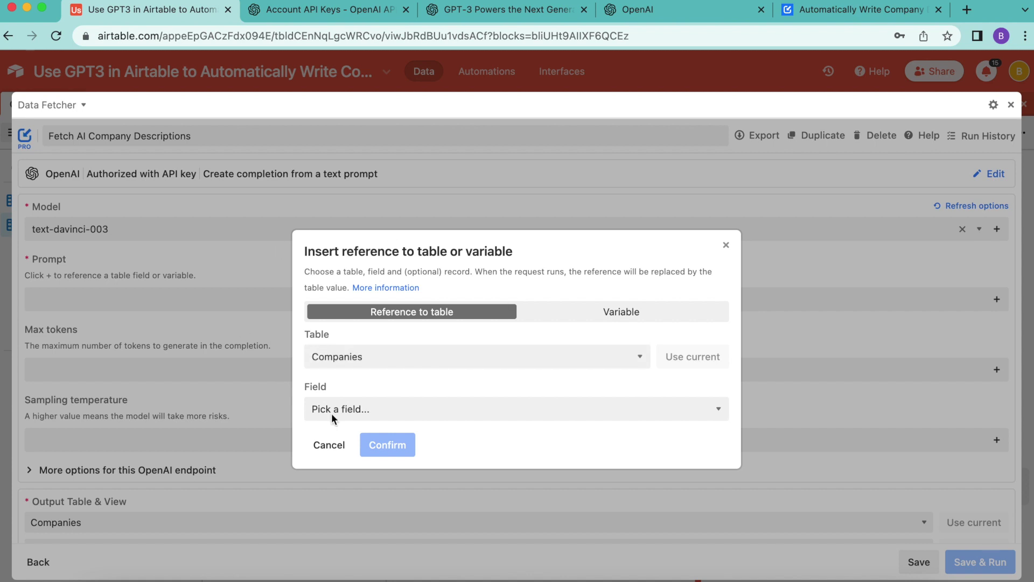
left_click(341, 358)
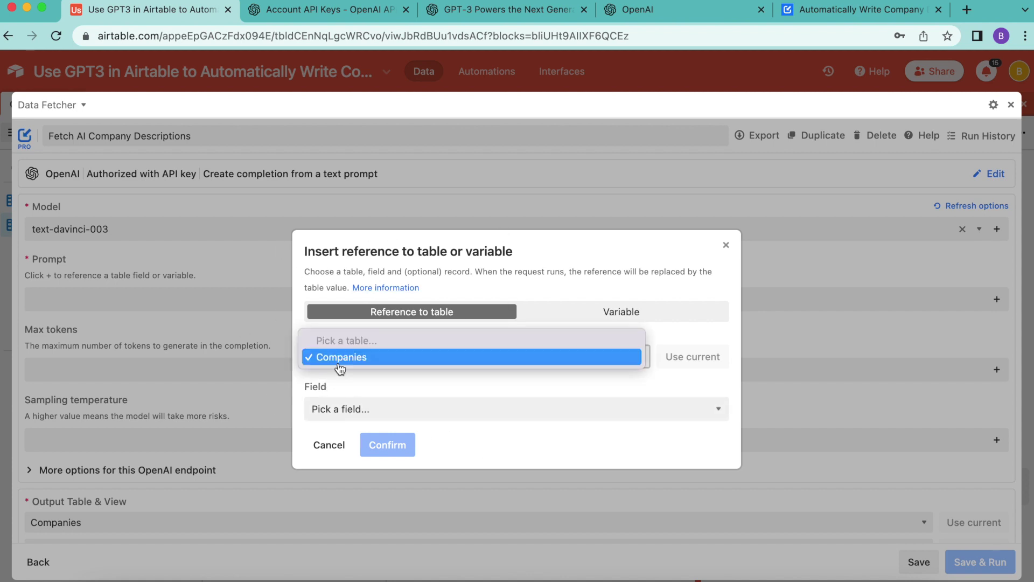
left_click(345, 357)
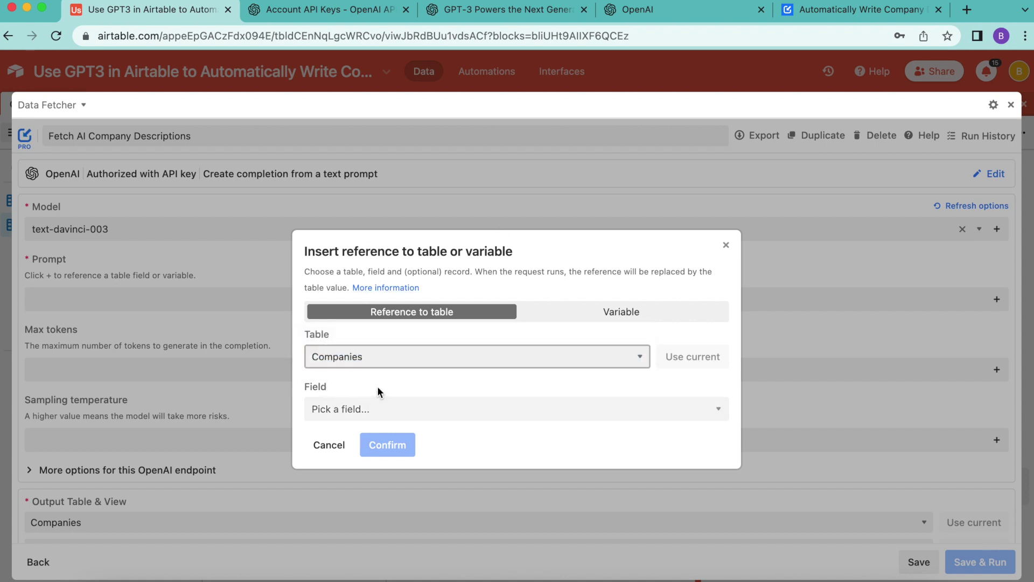
left_click(384, 410)
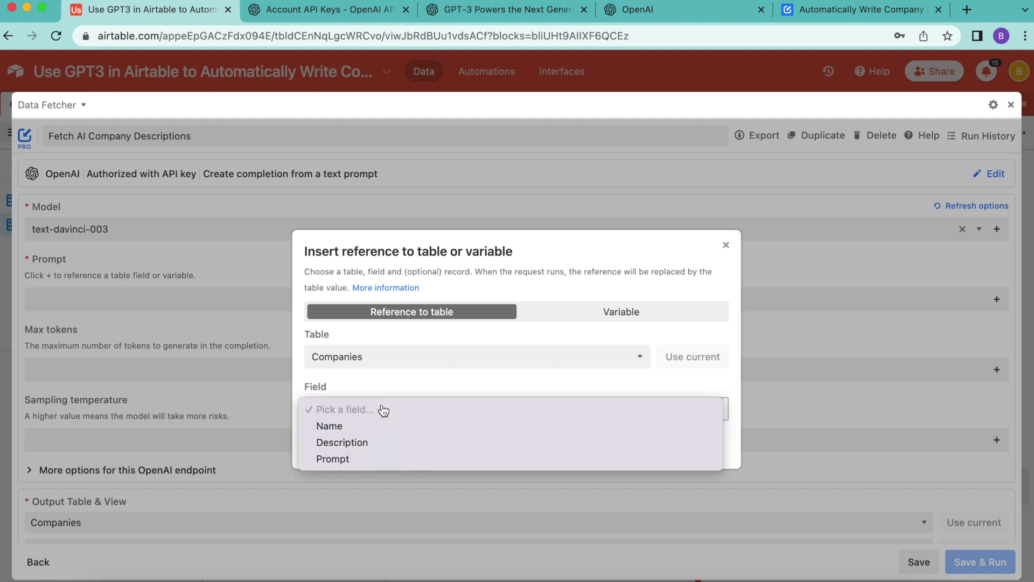
left_click(363, 459)
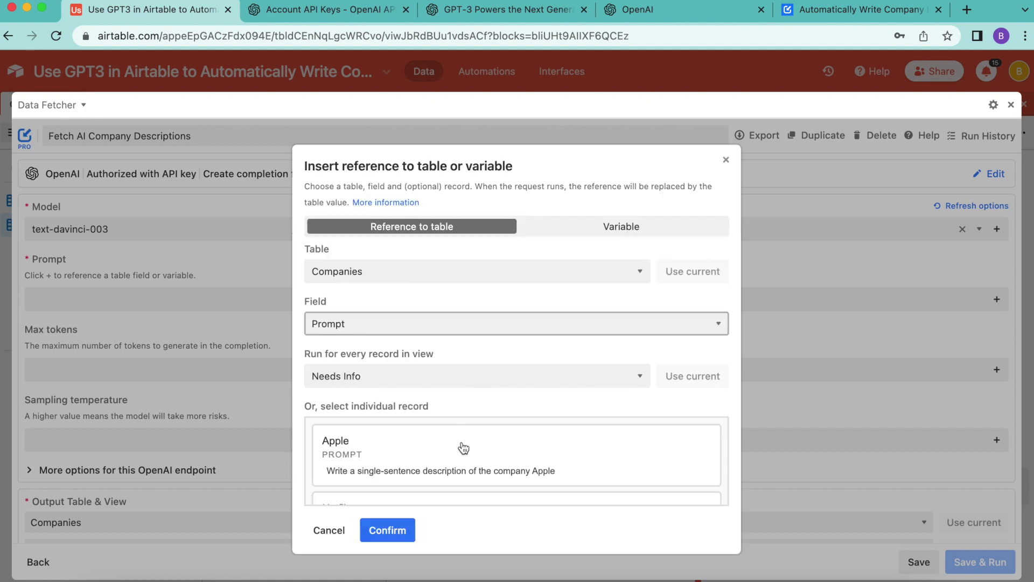
scroll(463, 455, "down", 2)
scroll(463, 456, "up", 3)
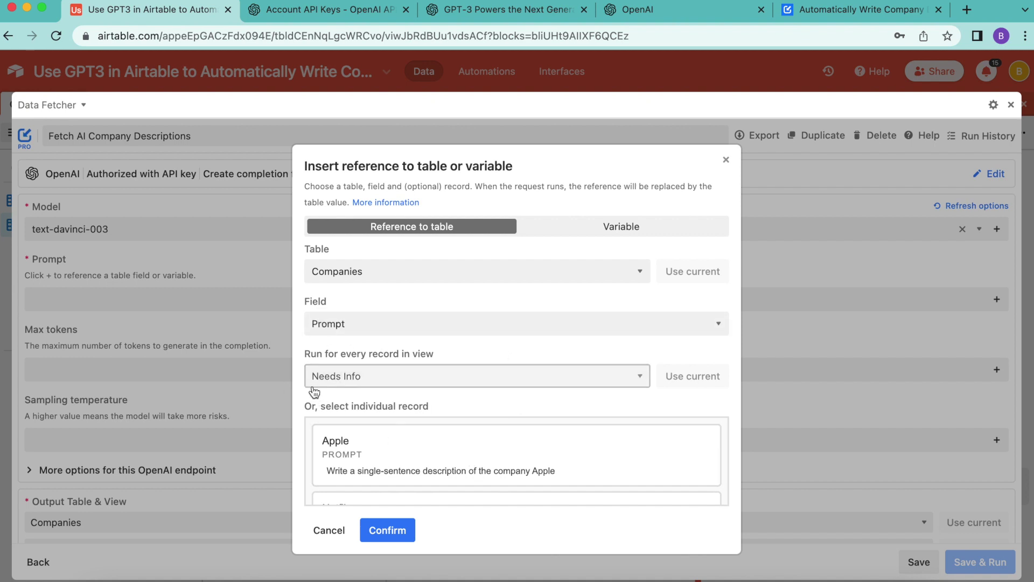
left_click(381, 535)
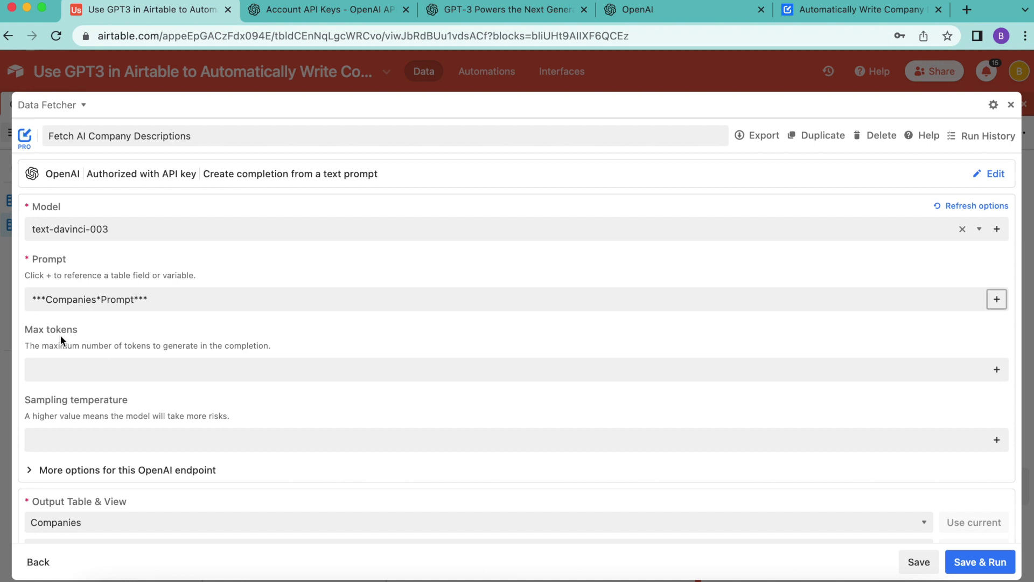
- Set the maximum tokens to 50, then save and run the request
left_click(103, 365)
type("50")
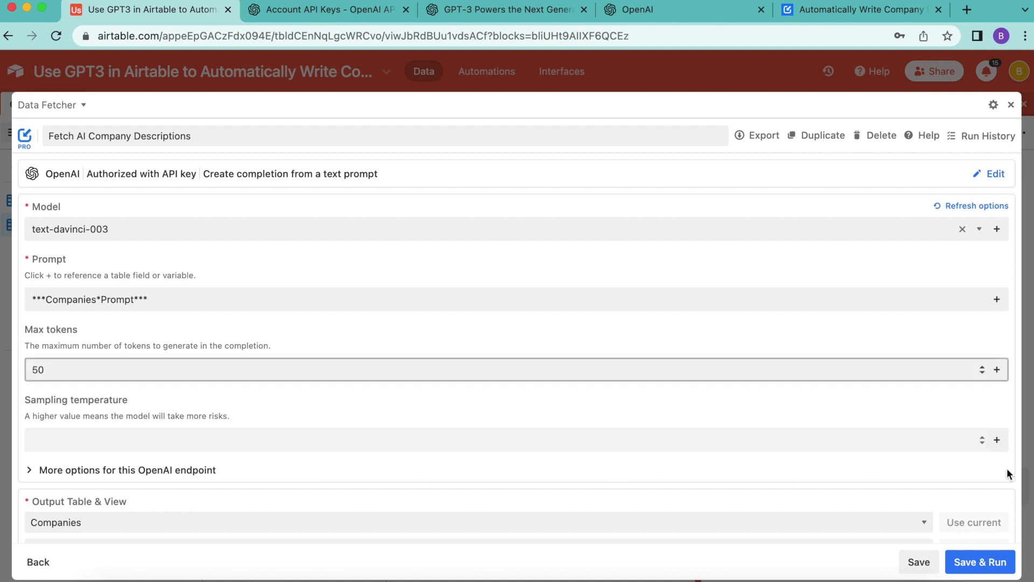
left_click(980, 562)
- In the response field mapping, map Result to the existing Description field
left_click(475, 389)
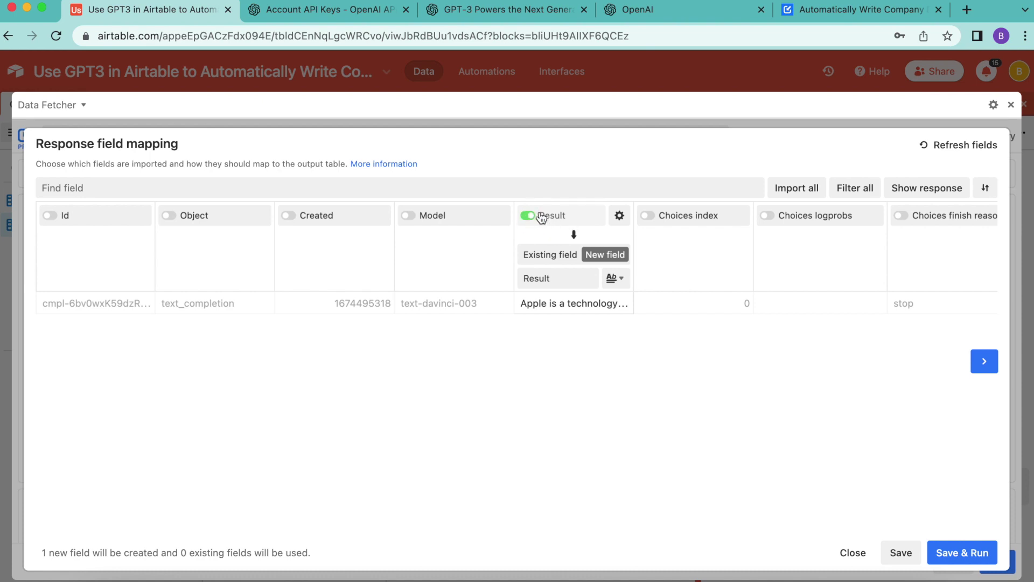
left_click(565, 258)
left_click(567, 278)
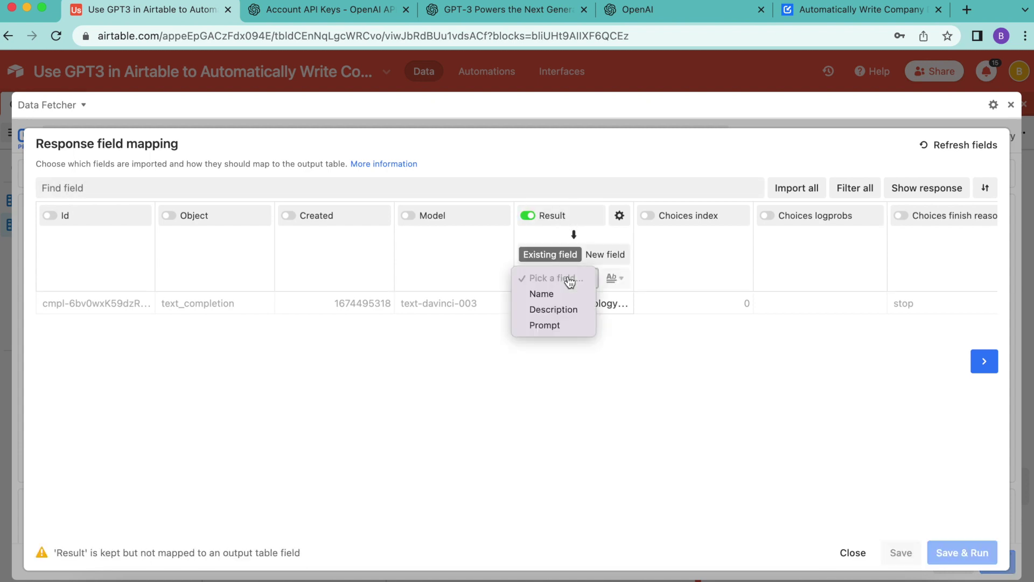
left_click(565, 312)
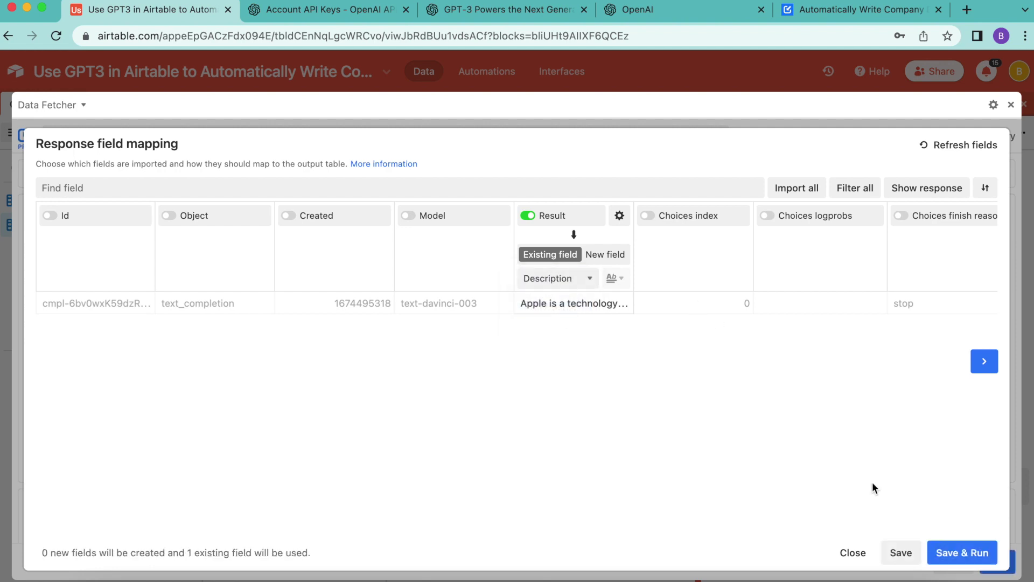
- Save the field mapping and run the request, then check the output in the Companies table's Grid view with the extensions closed
left_click(971, 550)
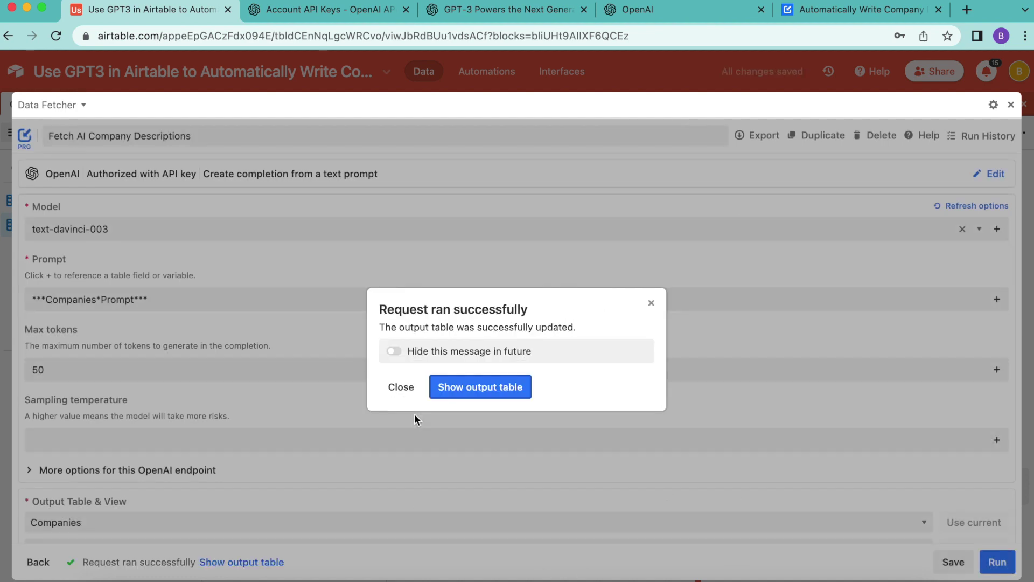
left_click(460, 386)
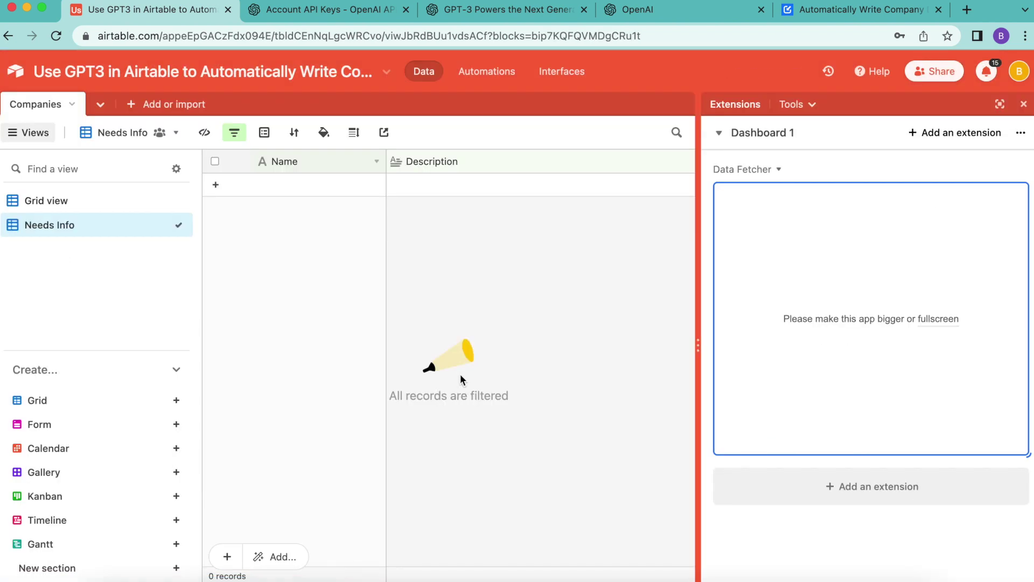
left_click(1024, 104)
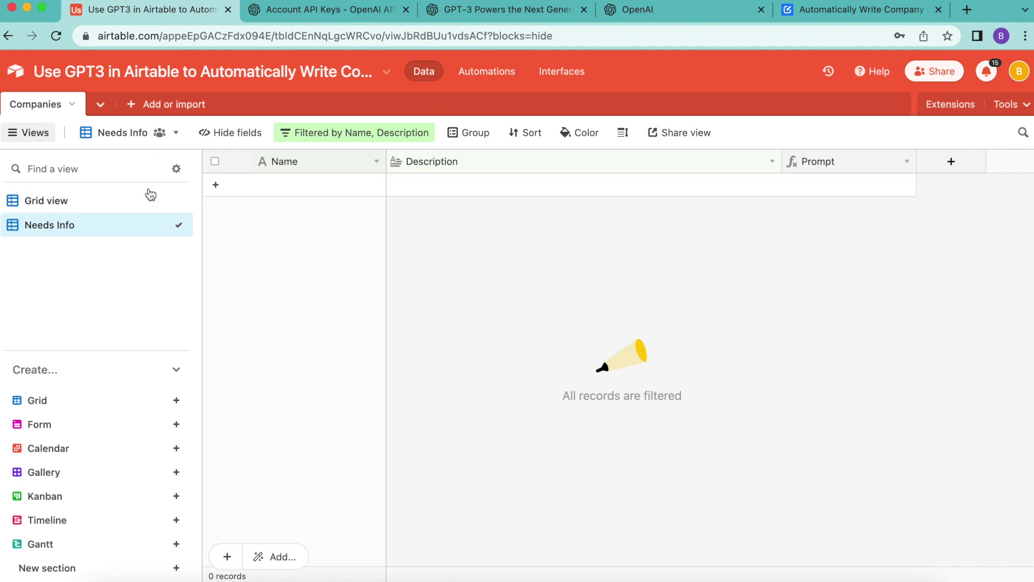
left_click(115, 207)
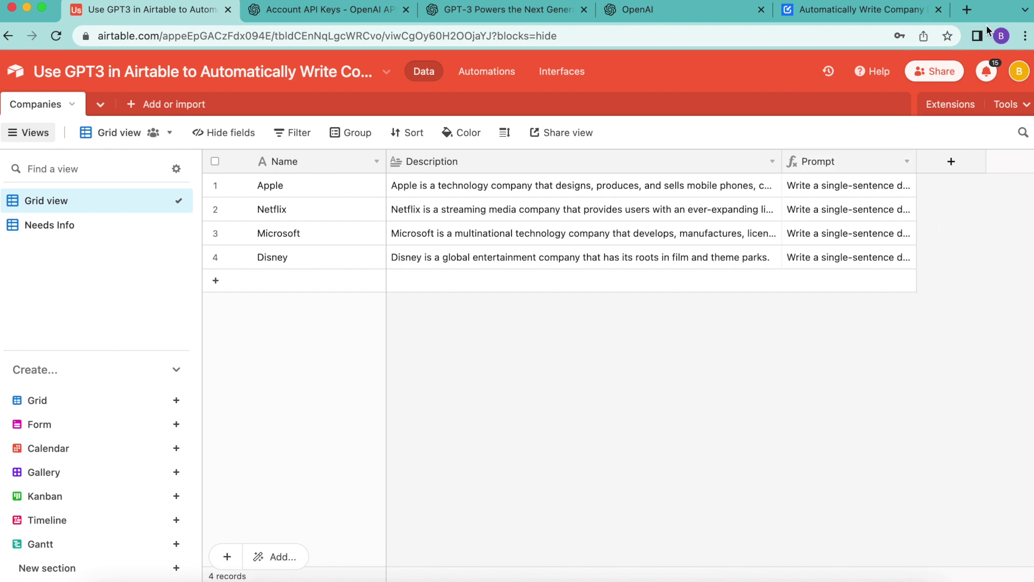
- Reopen the Fetch AI Company Descriptions request in Data Fetcher and start adding an Airtable API key for its schedule
left_click(952, 106)
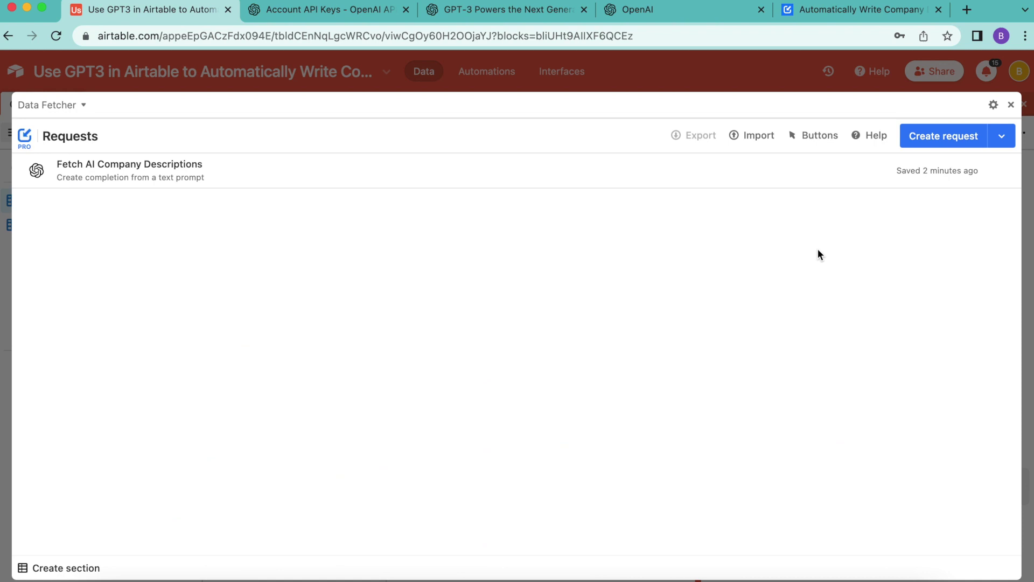
left_click(130, 172)
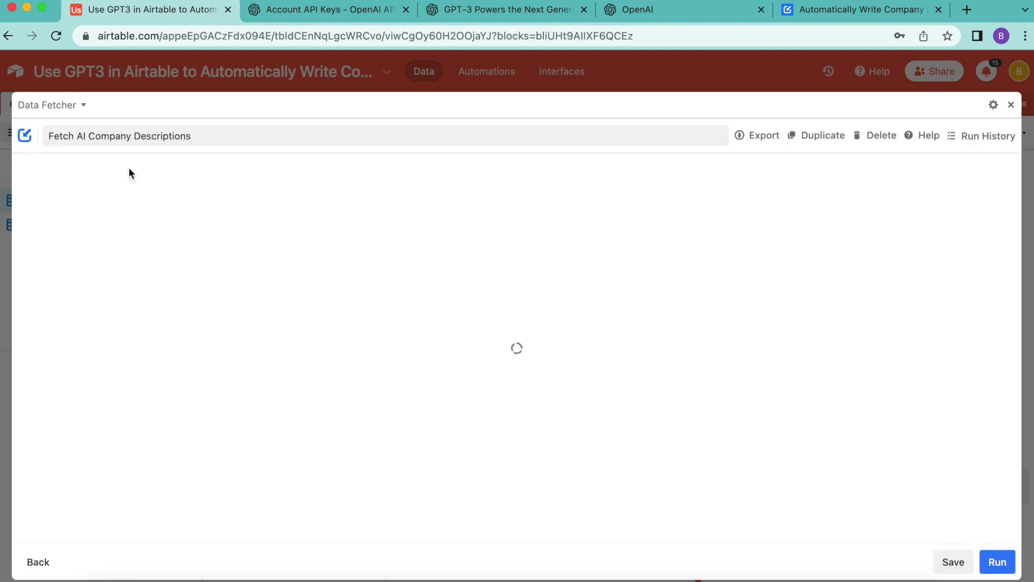
scroll(199, 370, "down", 2)
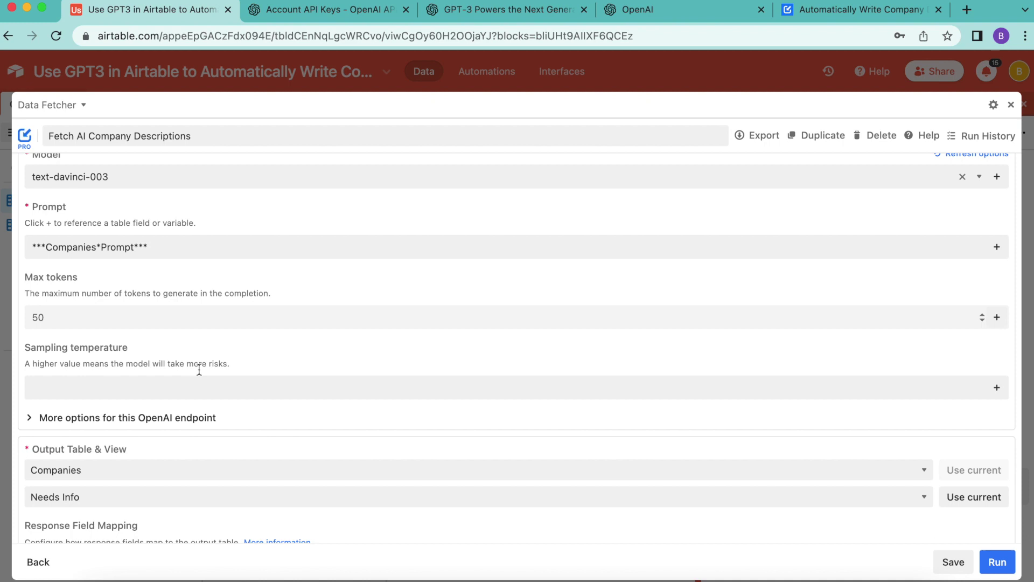
scroll(198, 369, "down", 8)
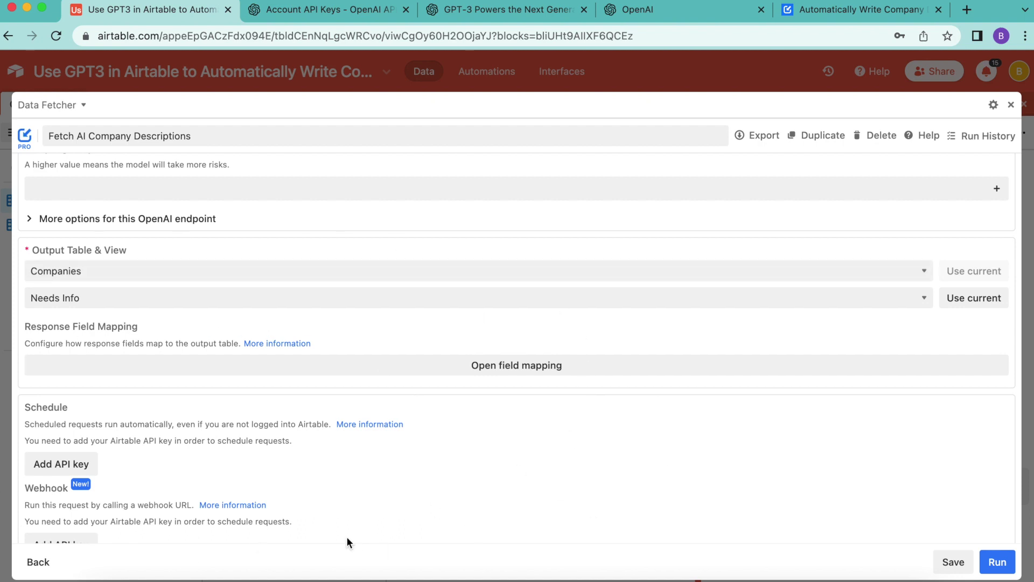
left_click(79, 466)
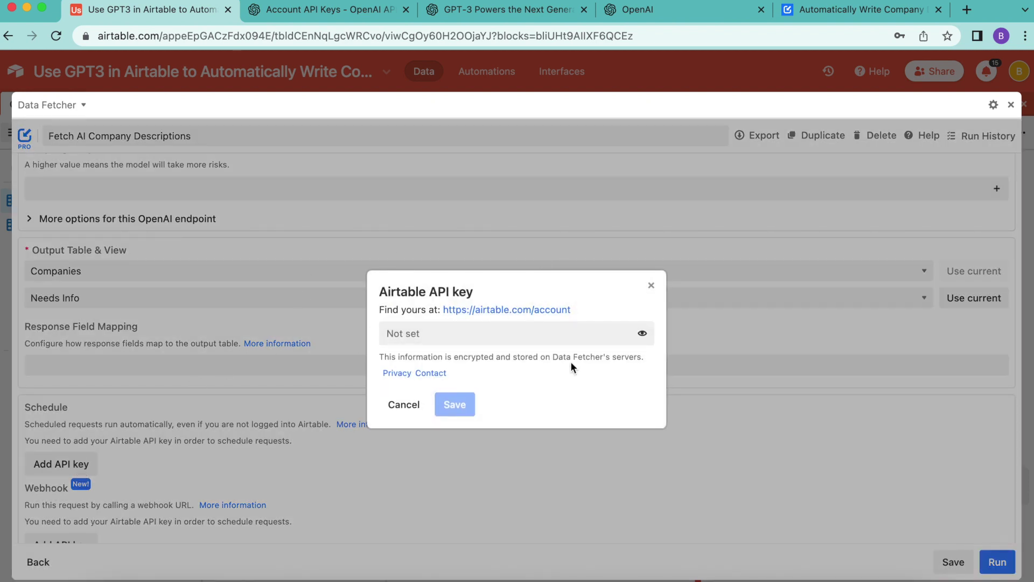
- Reveal and copy the personal API key on the Airtable account page, then paste it into Data Fetcher's Airtable API key field and save
left_click(522, 311)
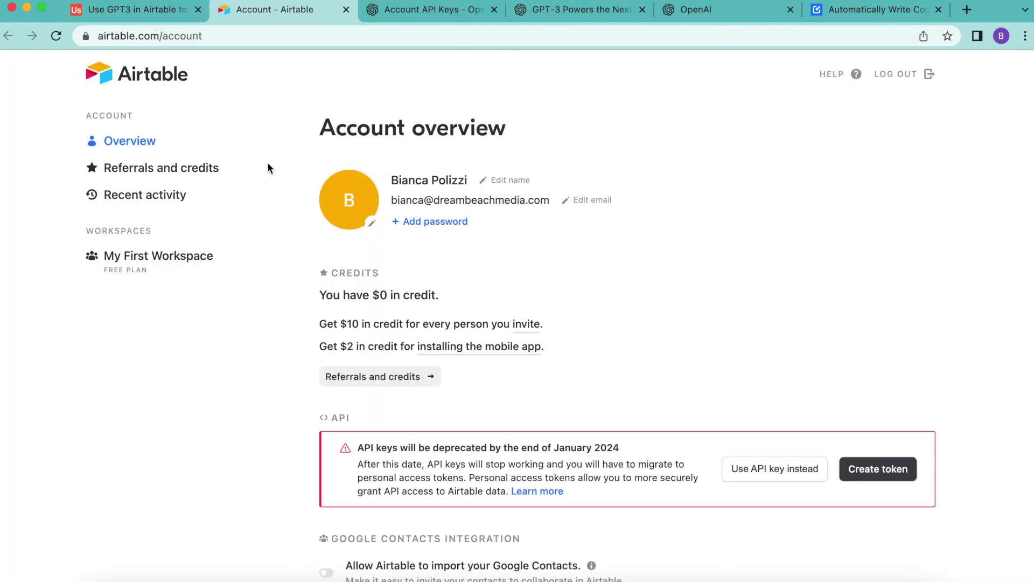
scroll(495, 358, "down", 5)
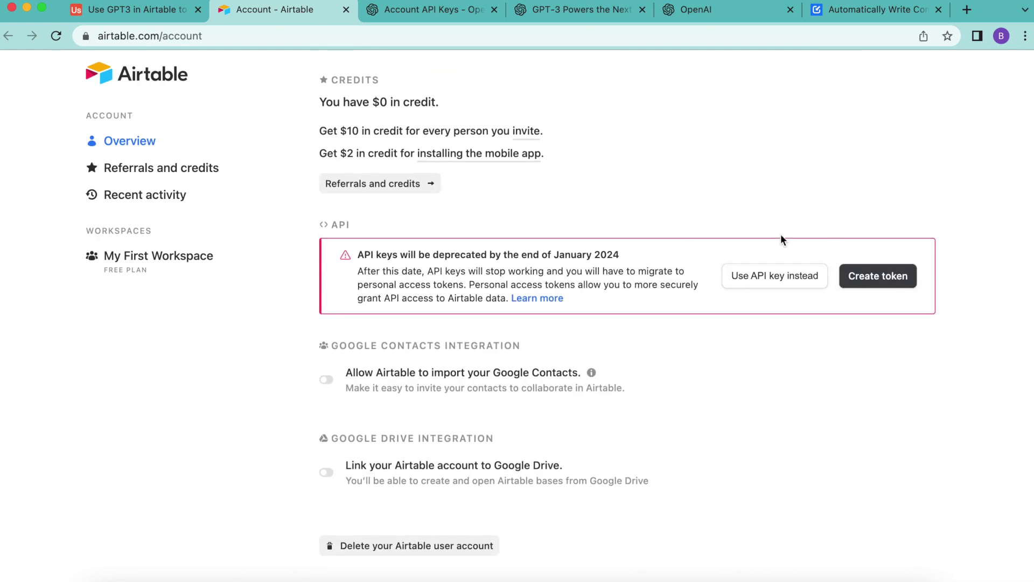
left_click(773, 286)
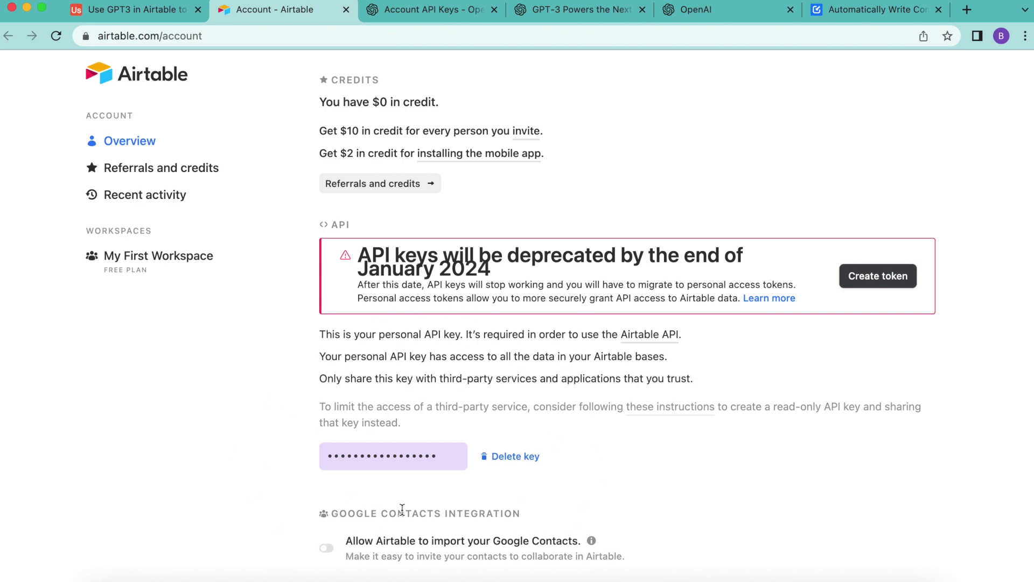
left_click(103, 6)
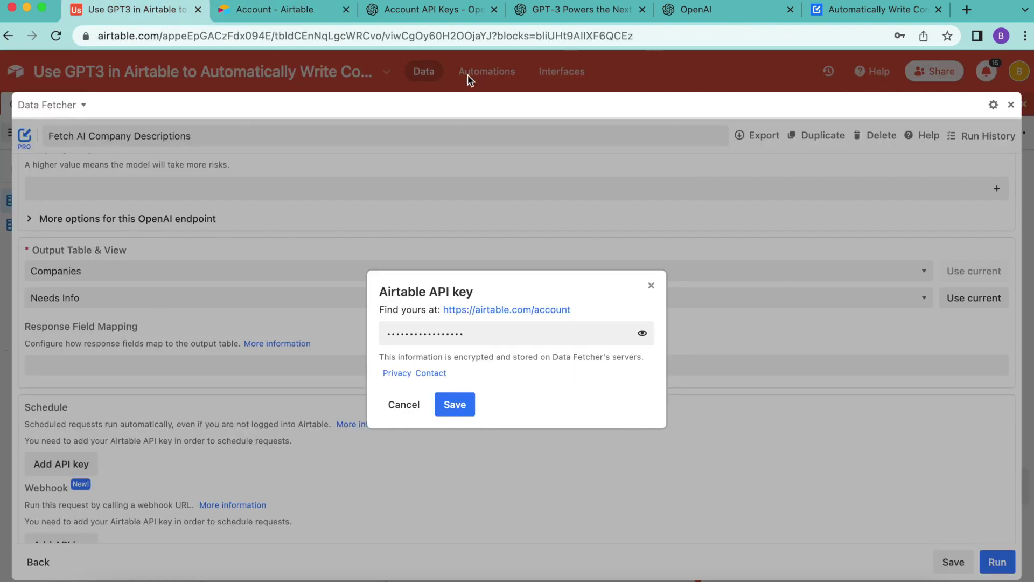
left_click(454, 404)
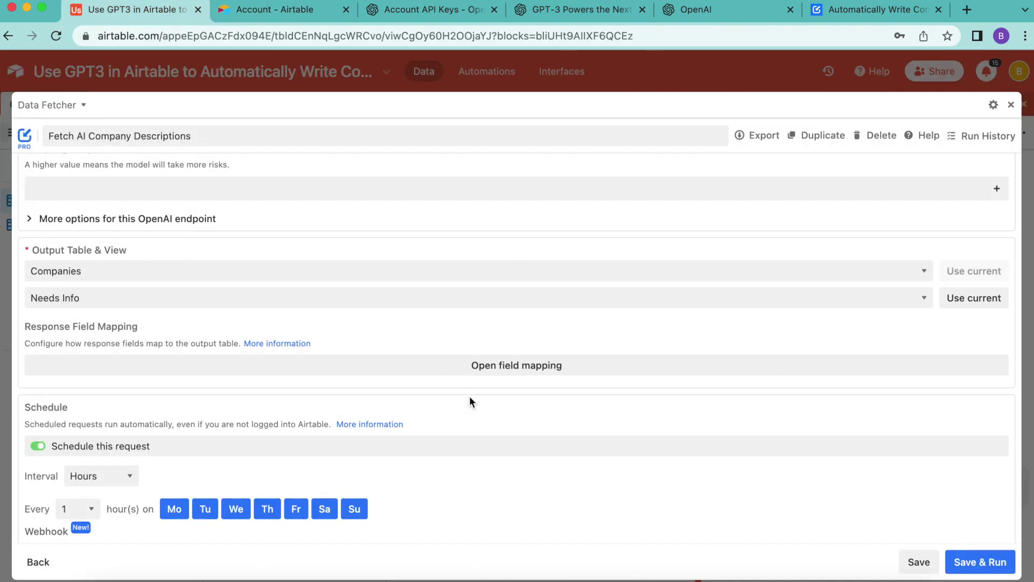
- Save the request's schedule as every 1 hour on all seven days, then close Data Fetcher and the extensions
scroll(449, 462, "down", 3)
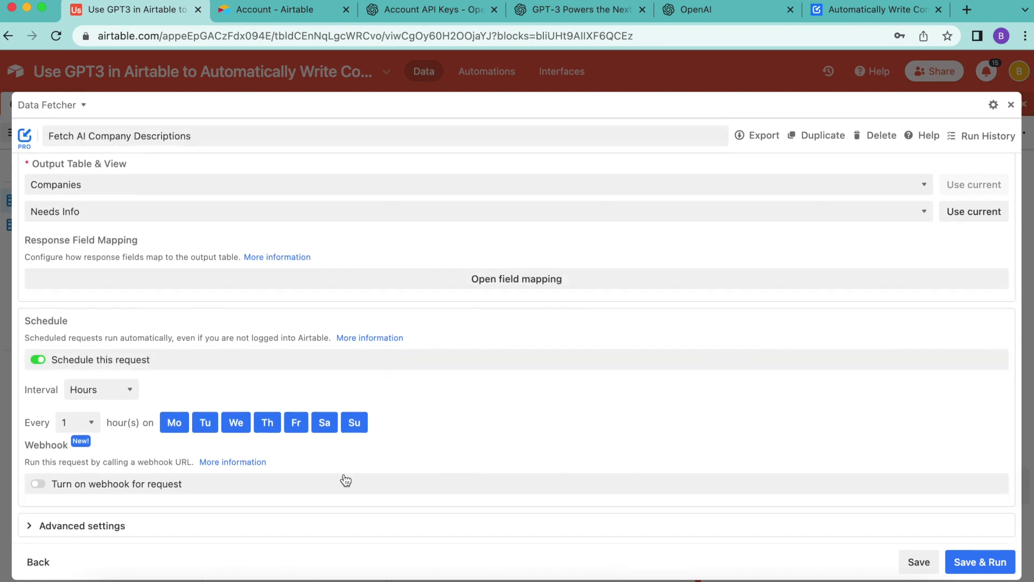
left_click(102, 389)
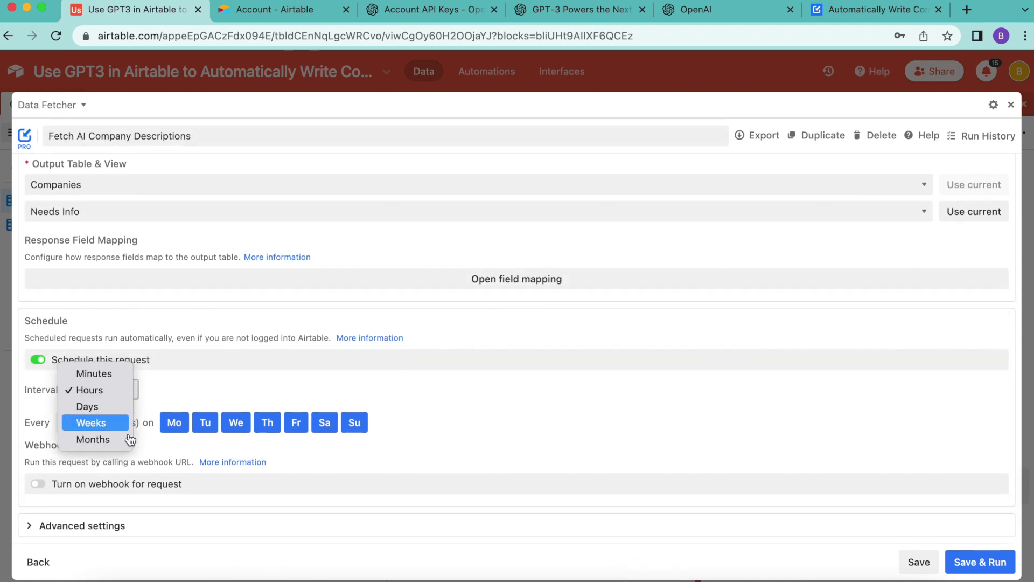
left_click(189, 380)
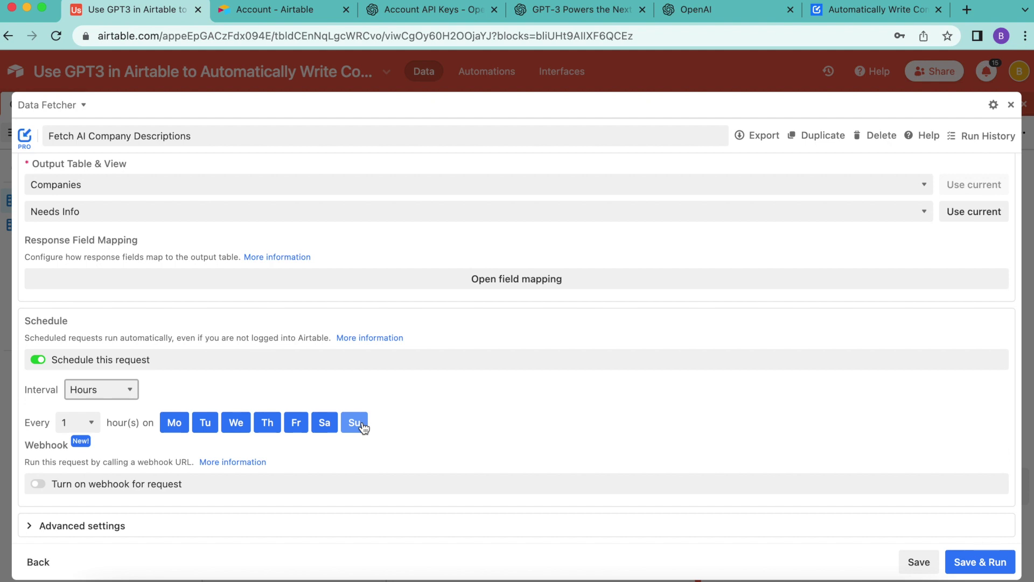
left_click(908, 561)
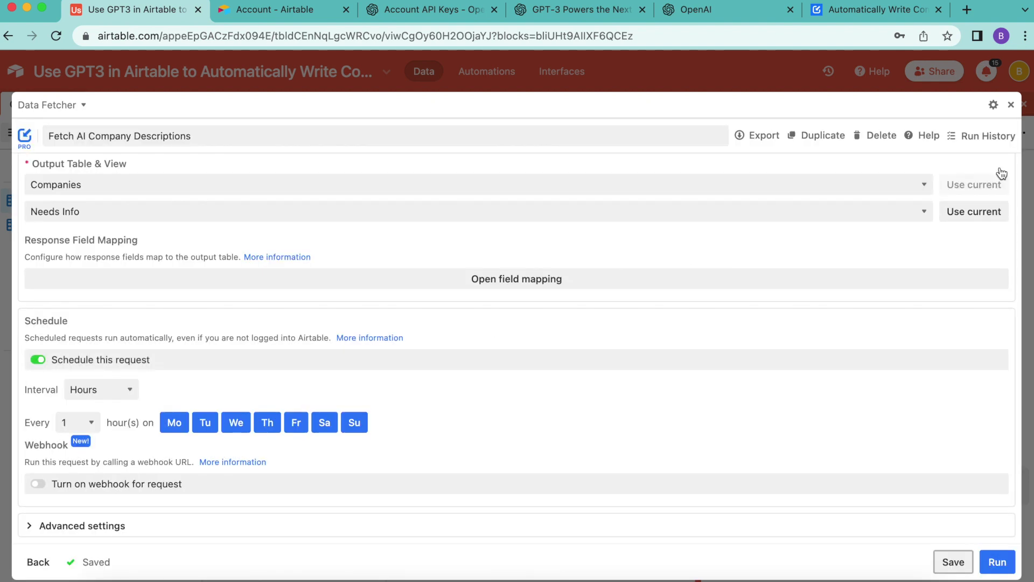
left_click(1012, 104)
left_click(1022, 104)
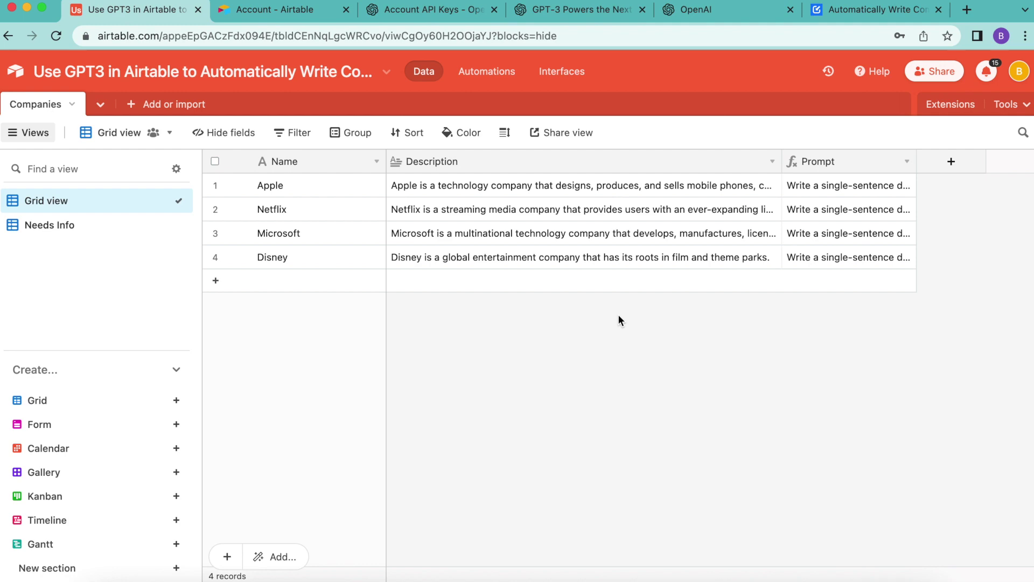
- Look through the Data Fetcher blog guide on writing company descriptions with GPT3, then return to the Airtable base
left_click(903, 15)
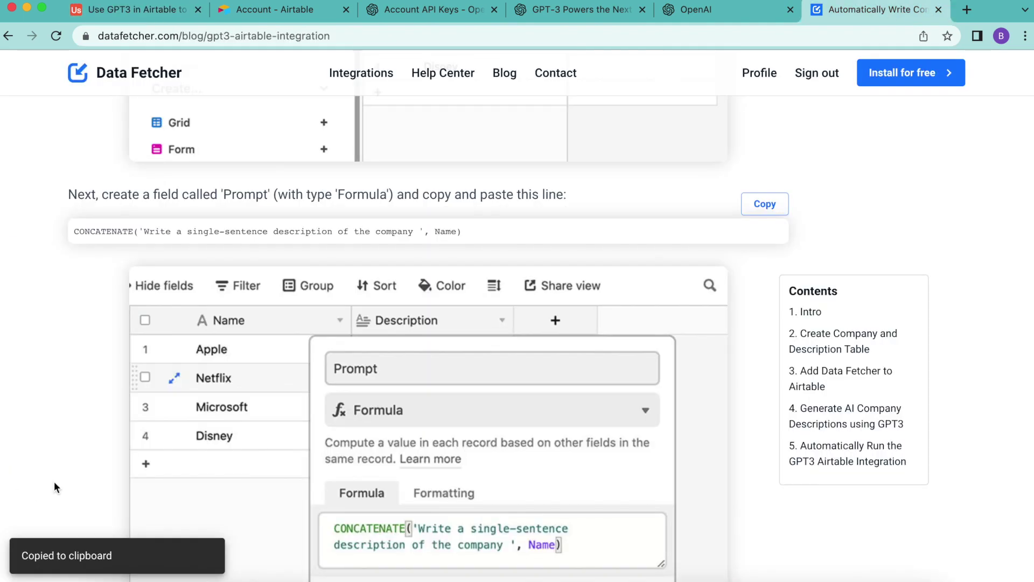
scroll(195, 237, "up", 20)
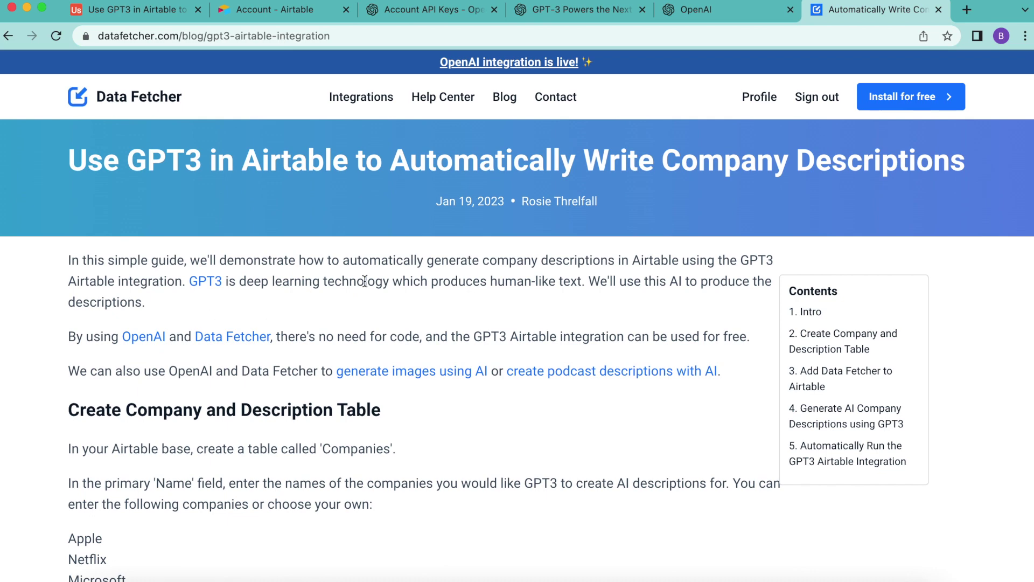
scroll(513, 420, "down", 13)
scroll(513, 417, "down", 11)
scroll(513, 417, "up", 20)
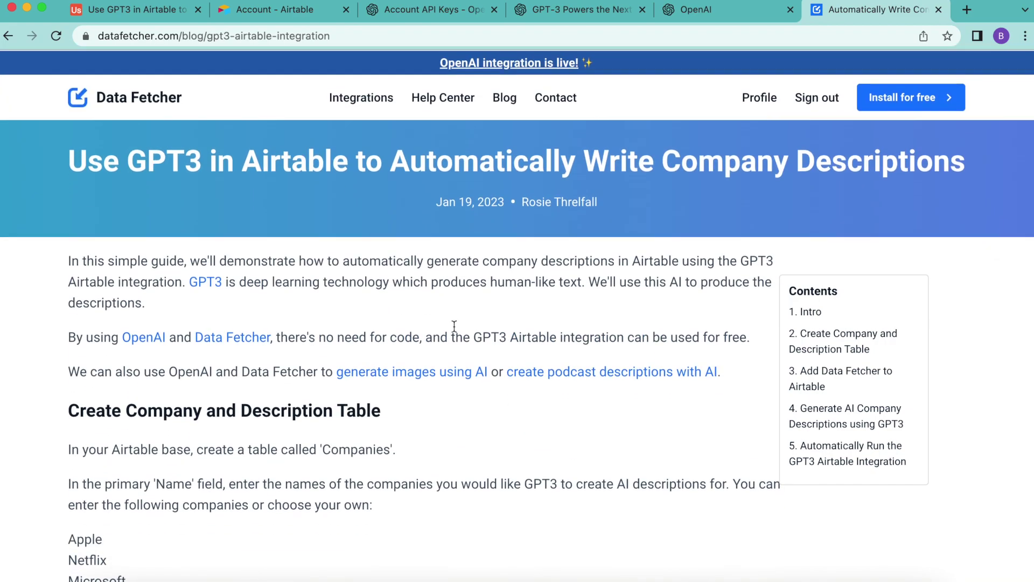
left_click(137, 9)
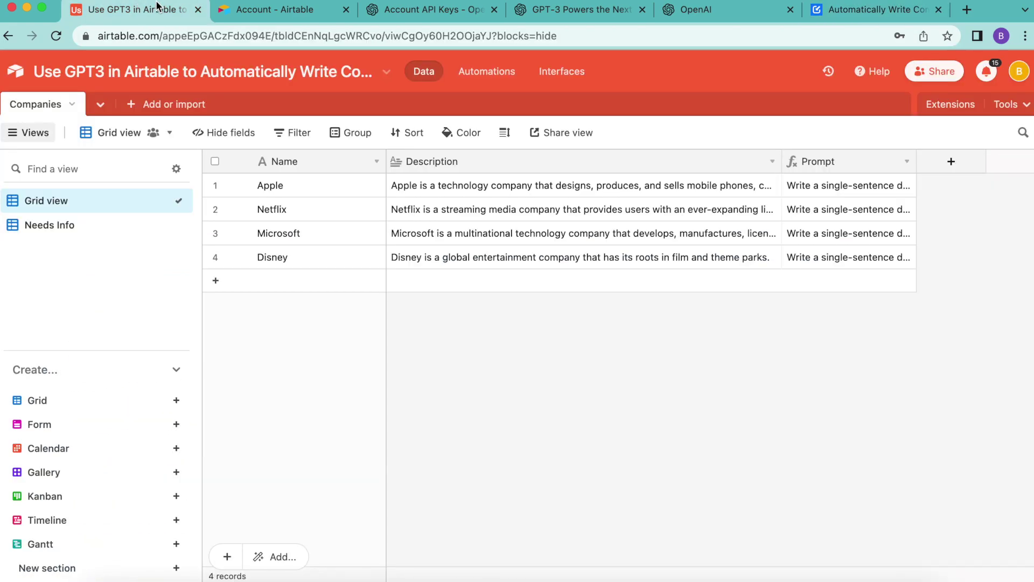